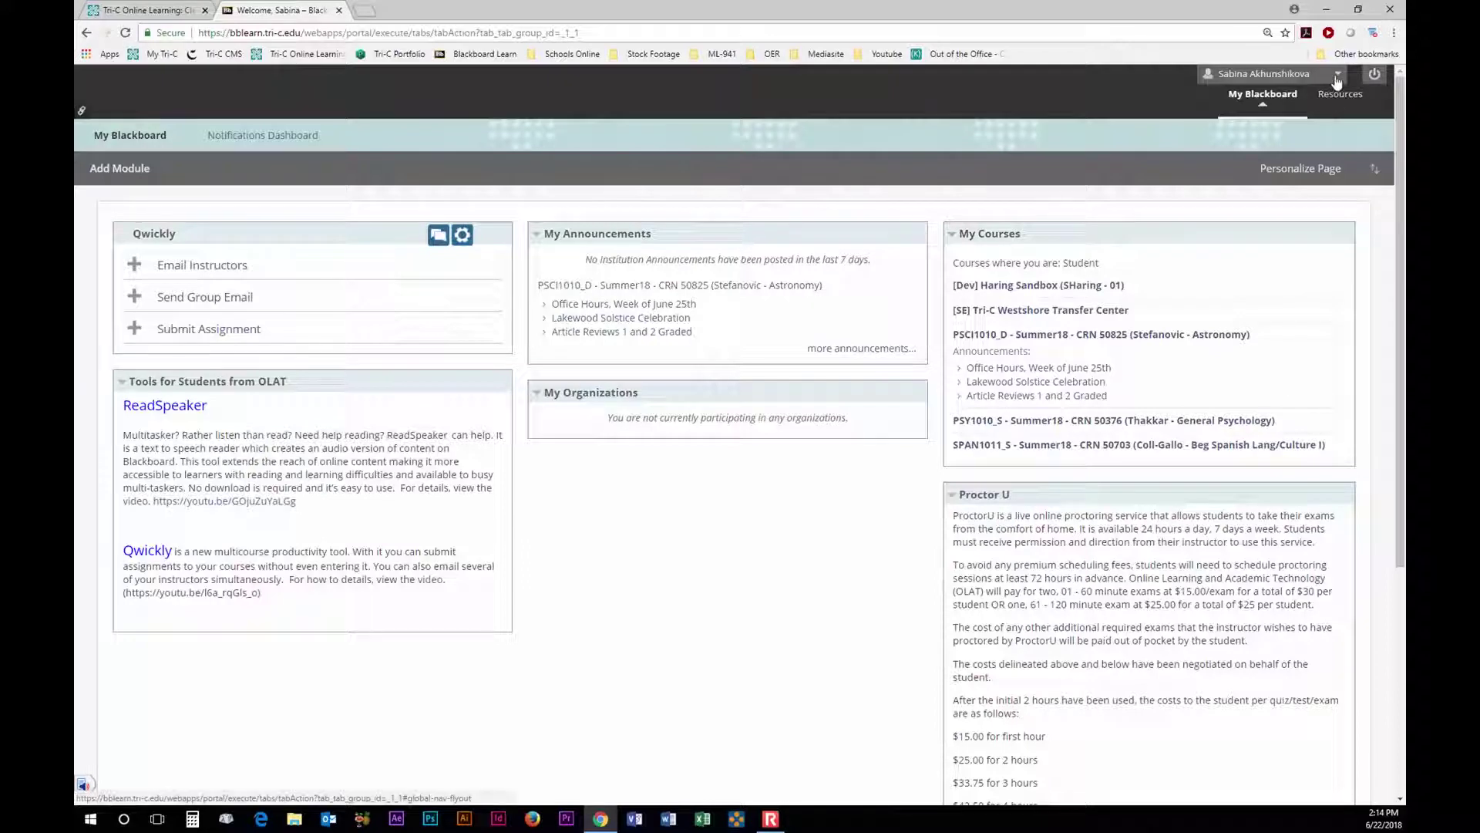
Scan My Blackboard's due items, recent grades and posts, then open the Posts stream
click(1337, 77)
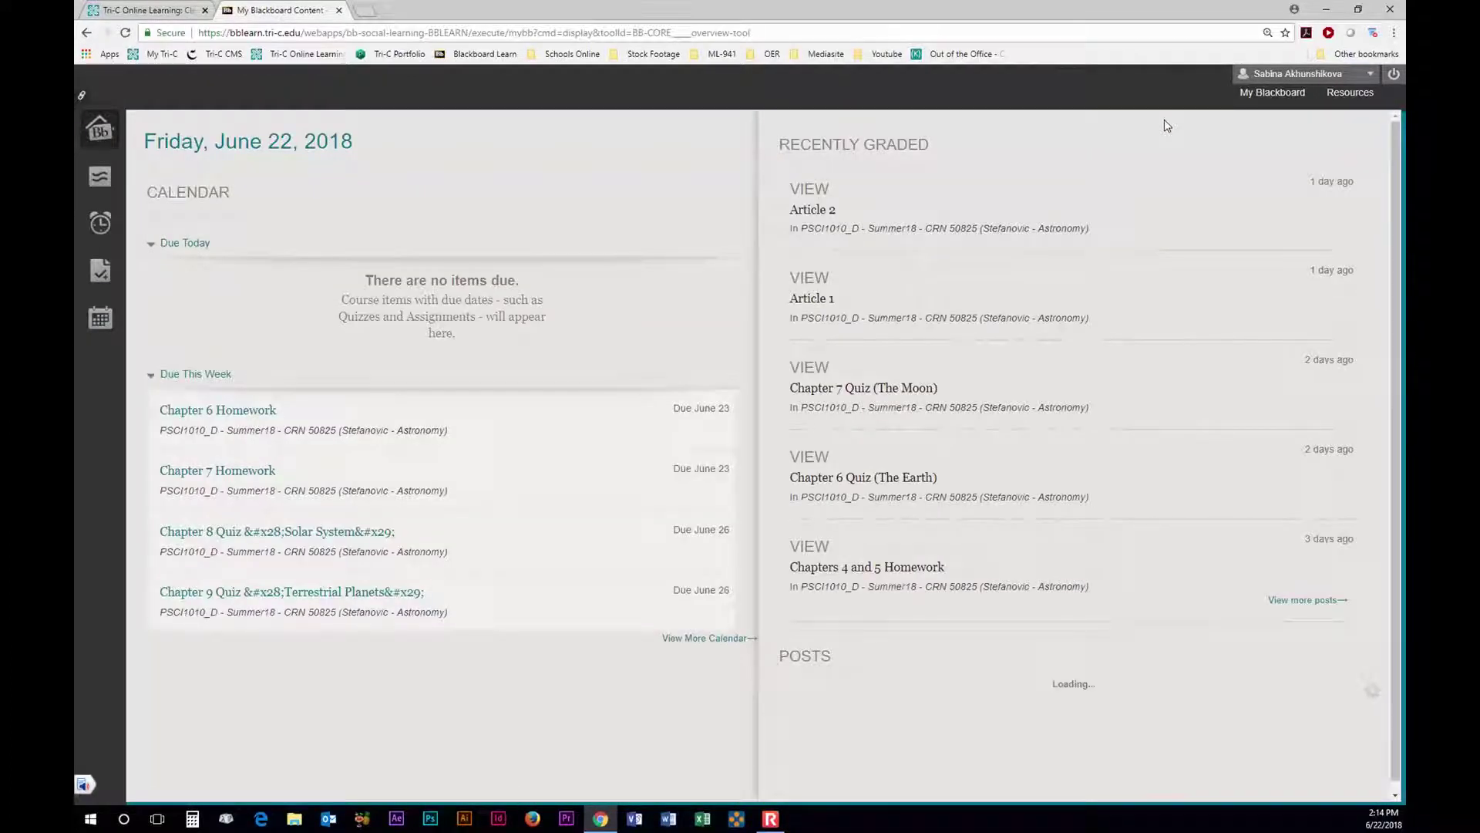
scroll(802, 699, down, 5)
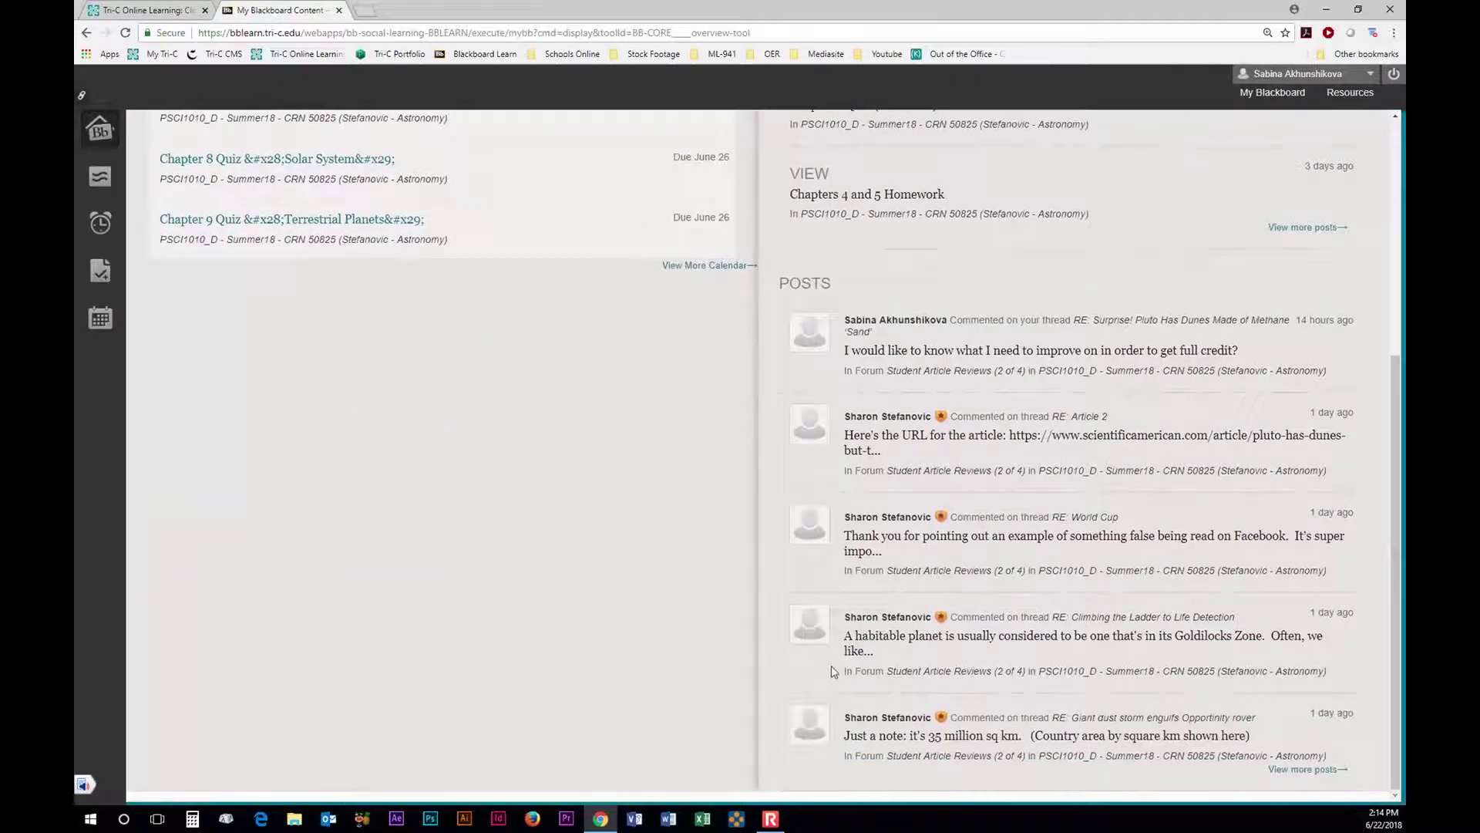
scroll(830, 655, up, 5)
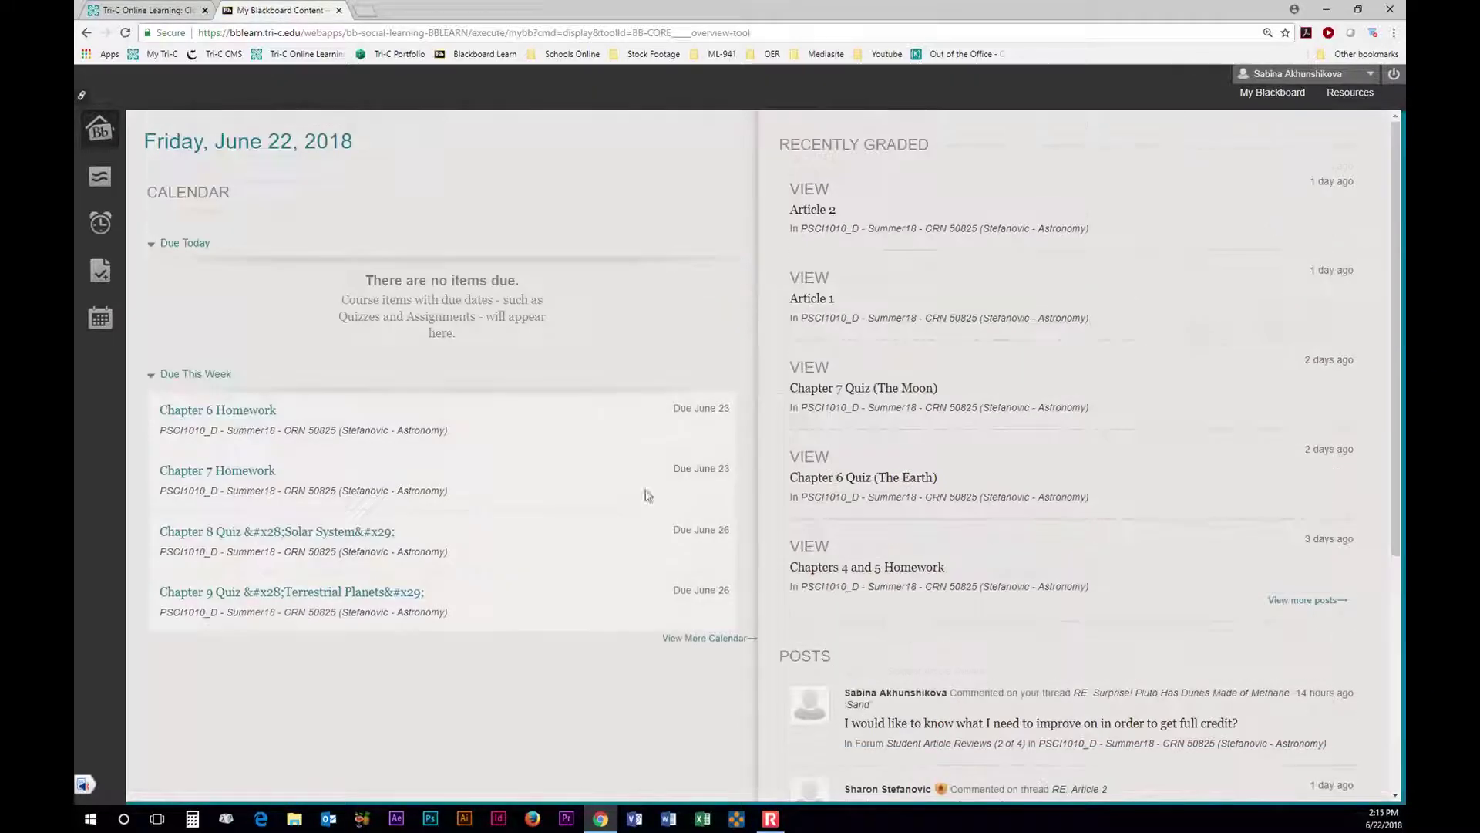
click(106, 189)
Scroll the recent discussion posts, then review the Updates feed of announcements and grade notices
scroll(690, 436, down, 9)
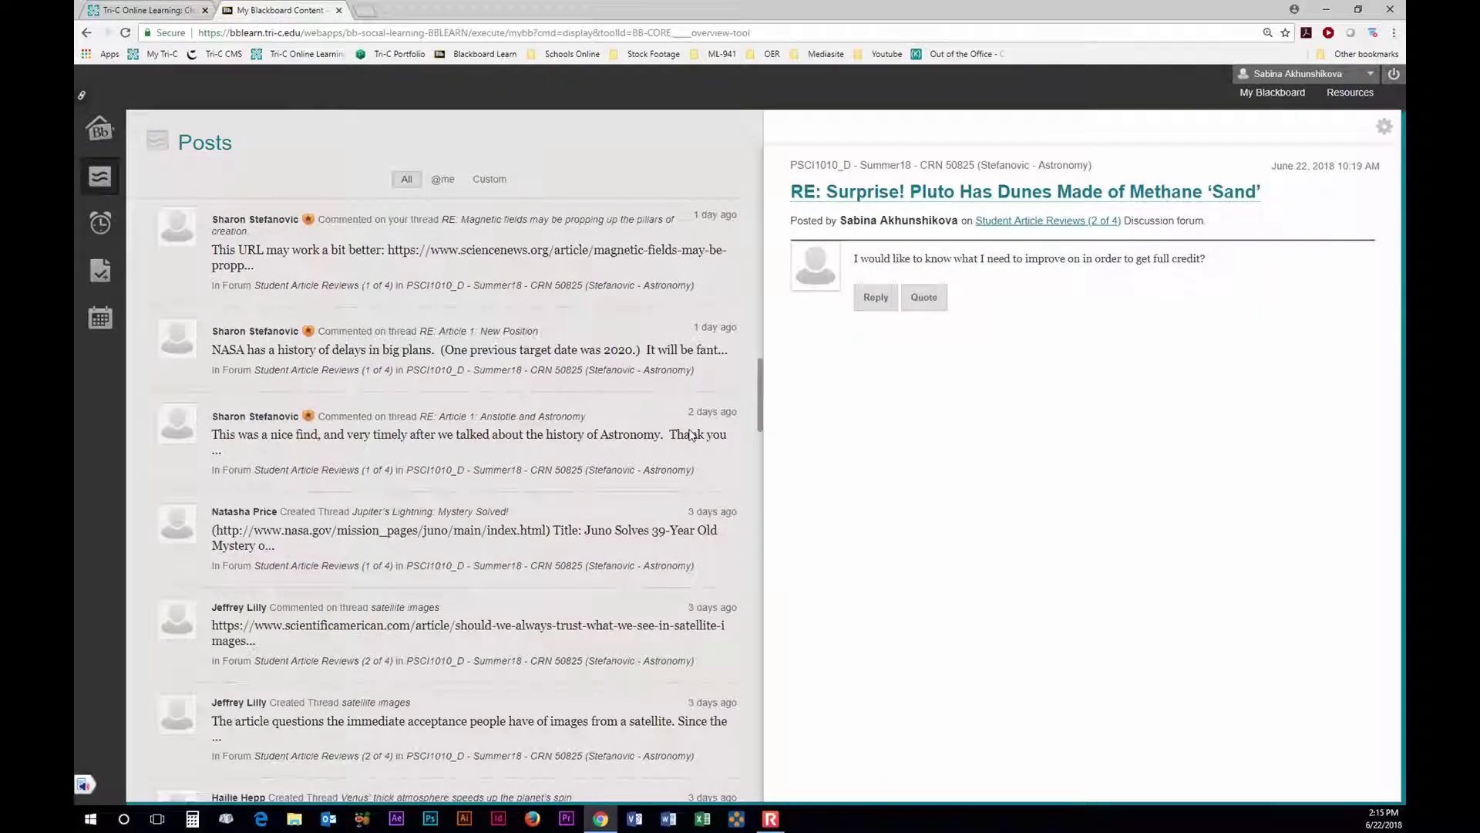
scroll(690, 435, down, 10)
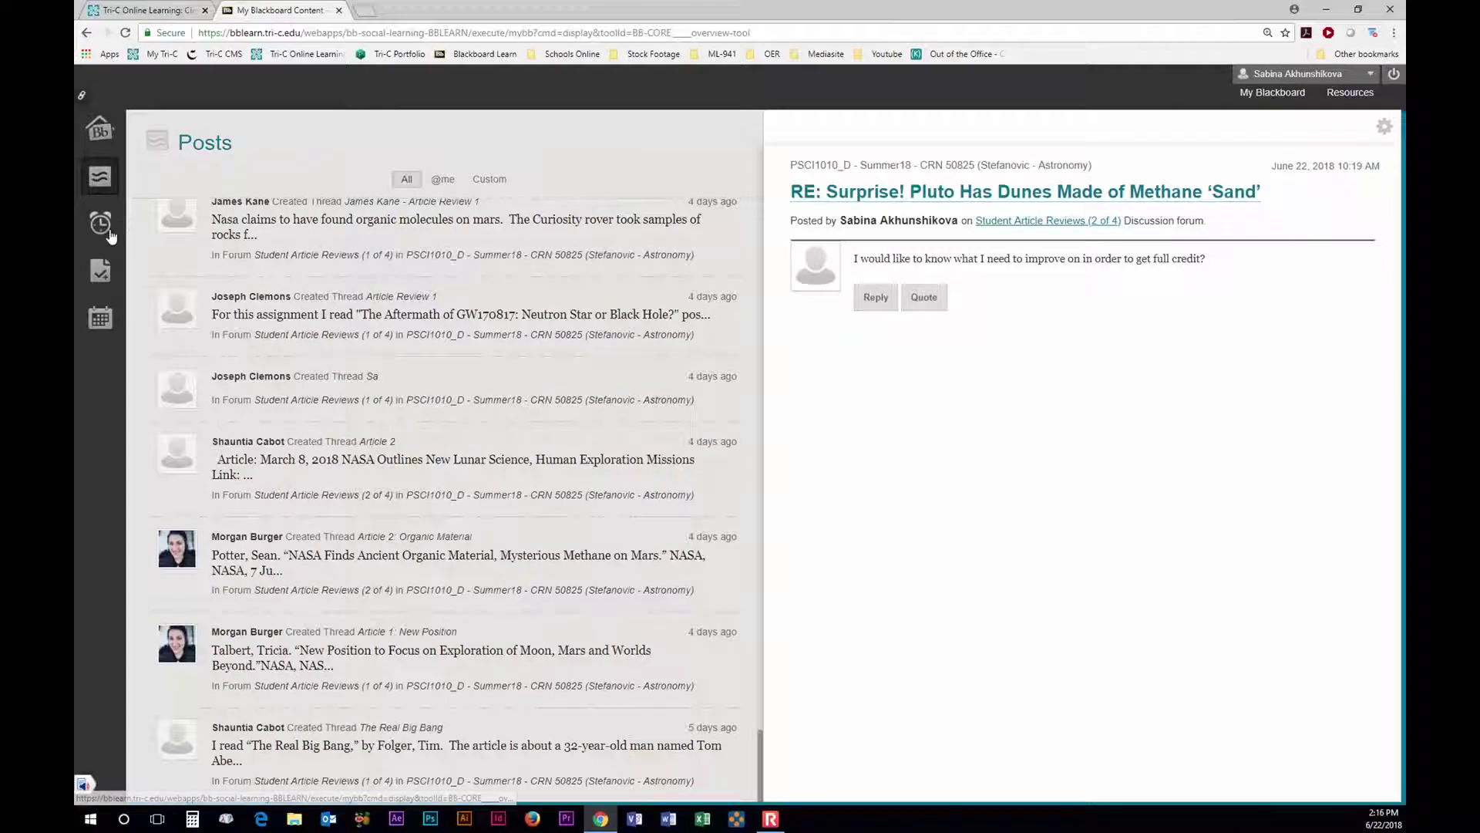
click(109, 233)
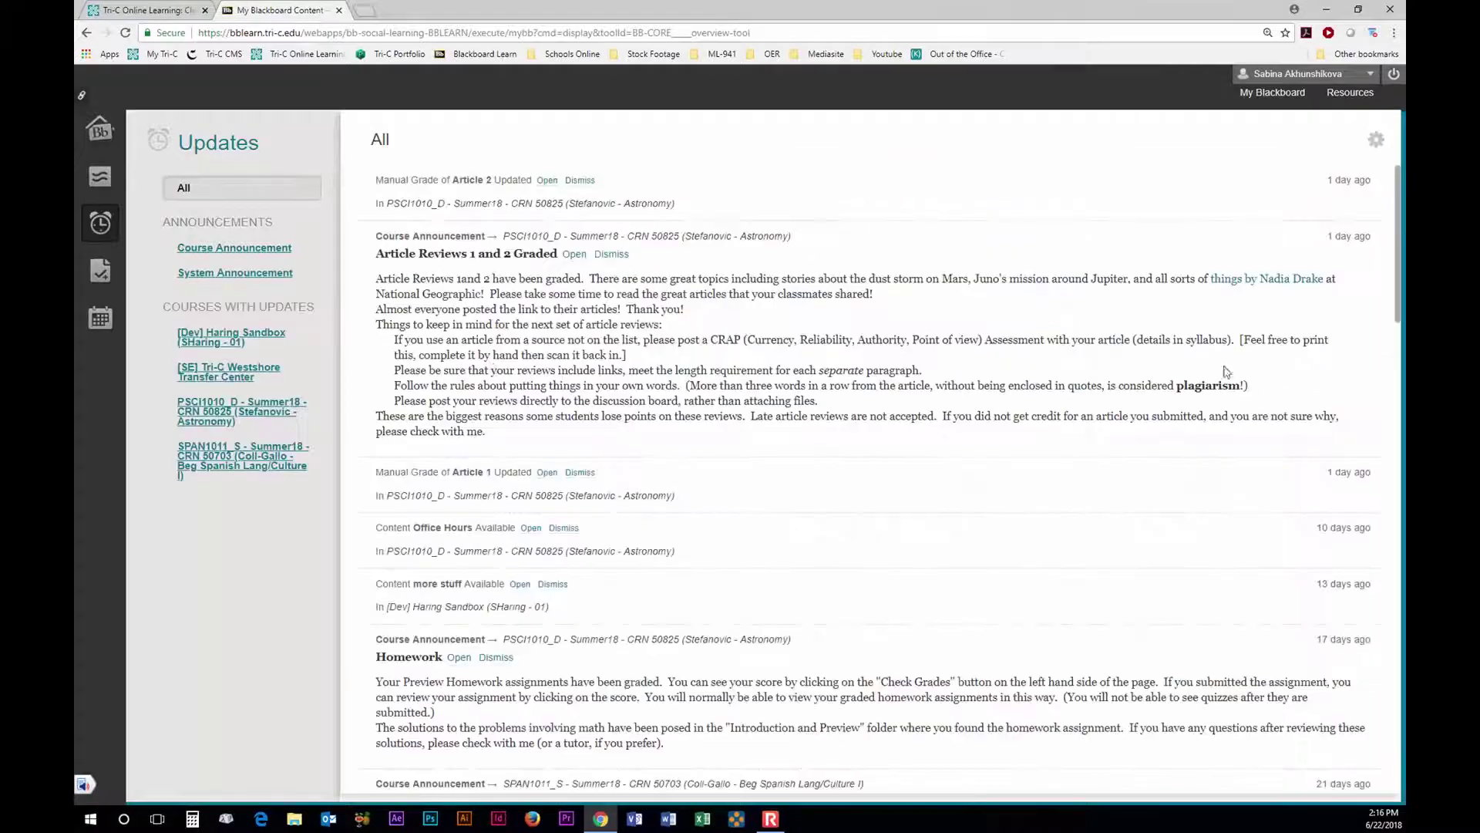
drag(1403, 270, 1374, 399)
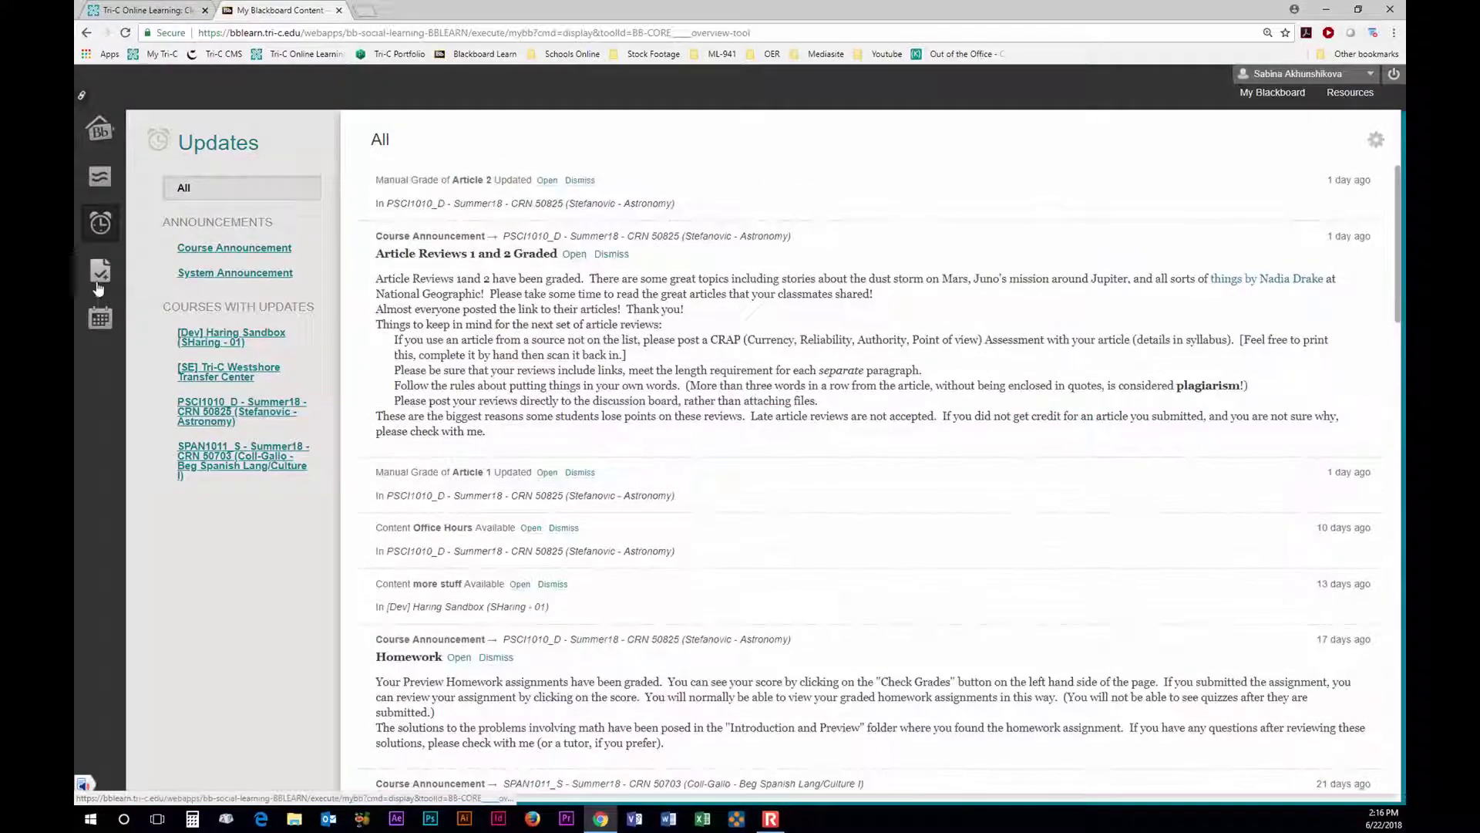
click(101, 289)
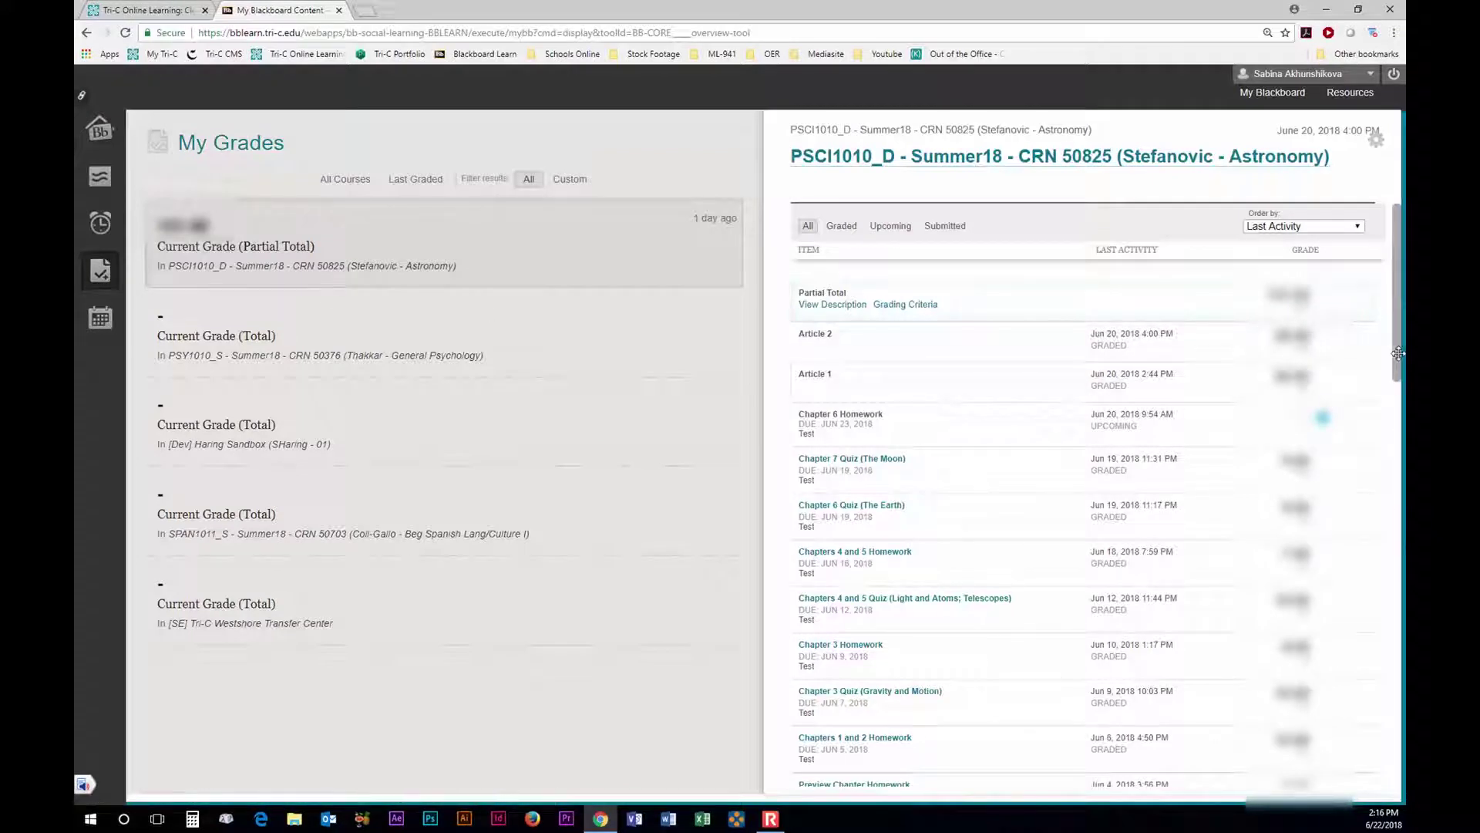
Scroll through the PSCI1010_D Astronomy course's graded and upcoming items in My Grades
scroll(1388, 424, down, 3)
scroll(1388, 438, up, 2)
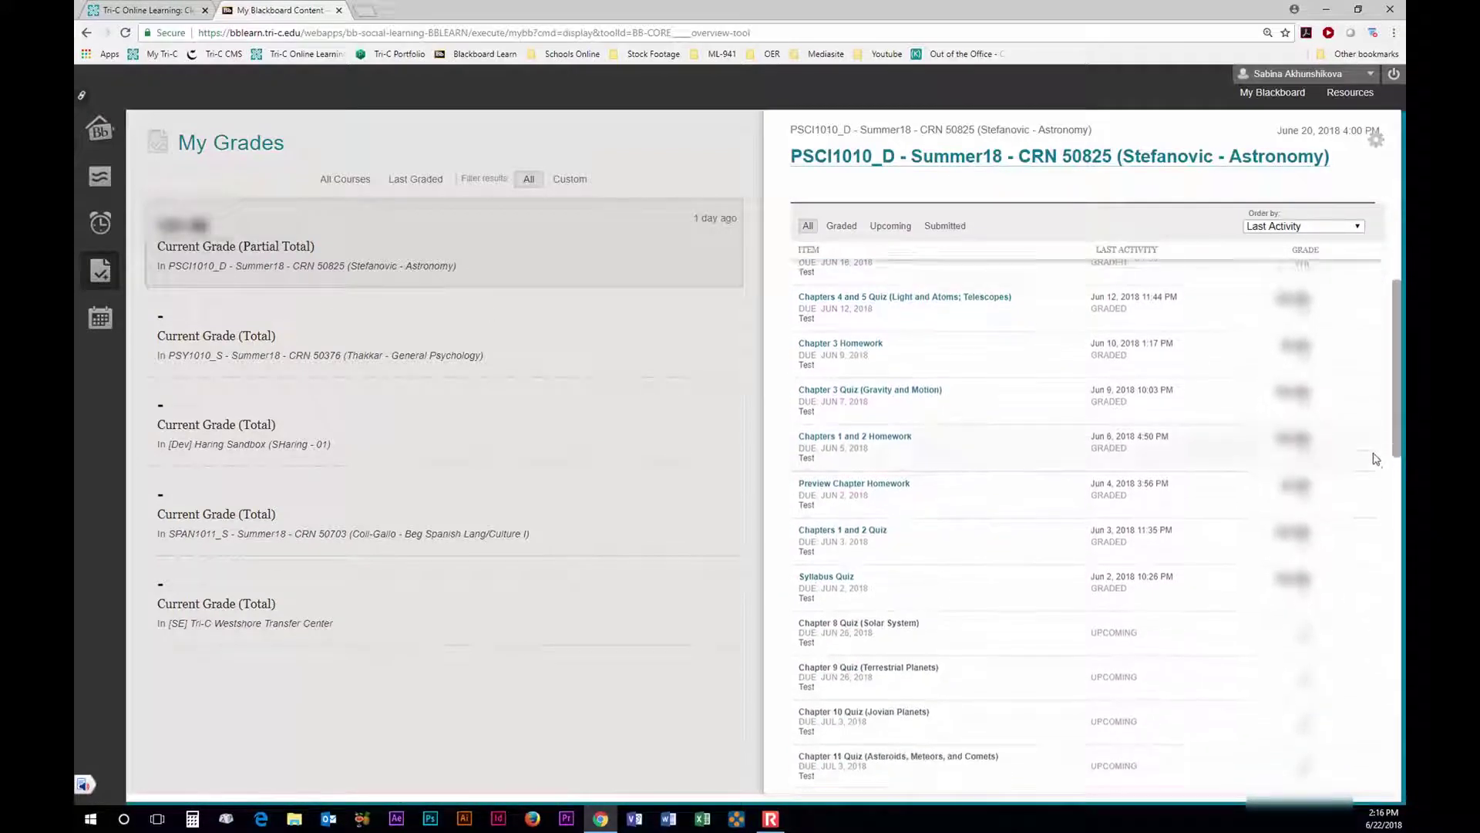
scroll(1393, 391, down, 6)
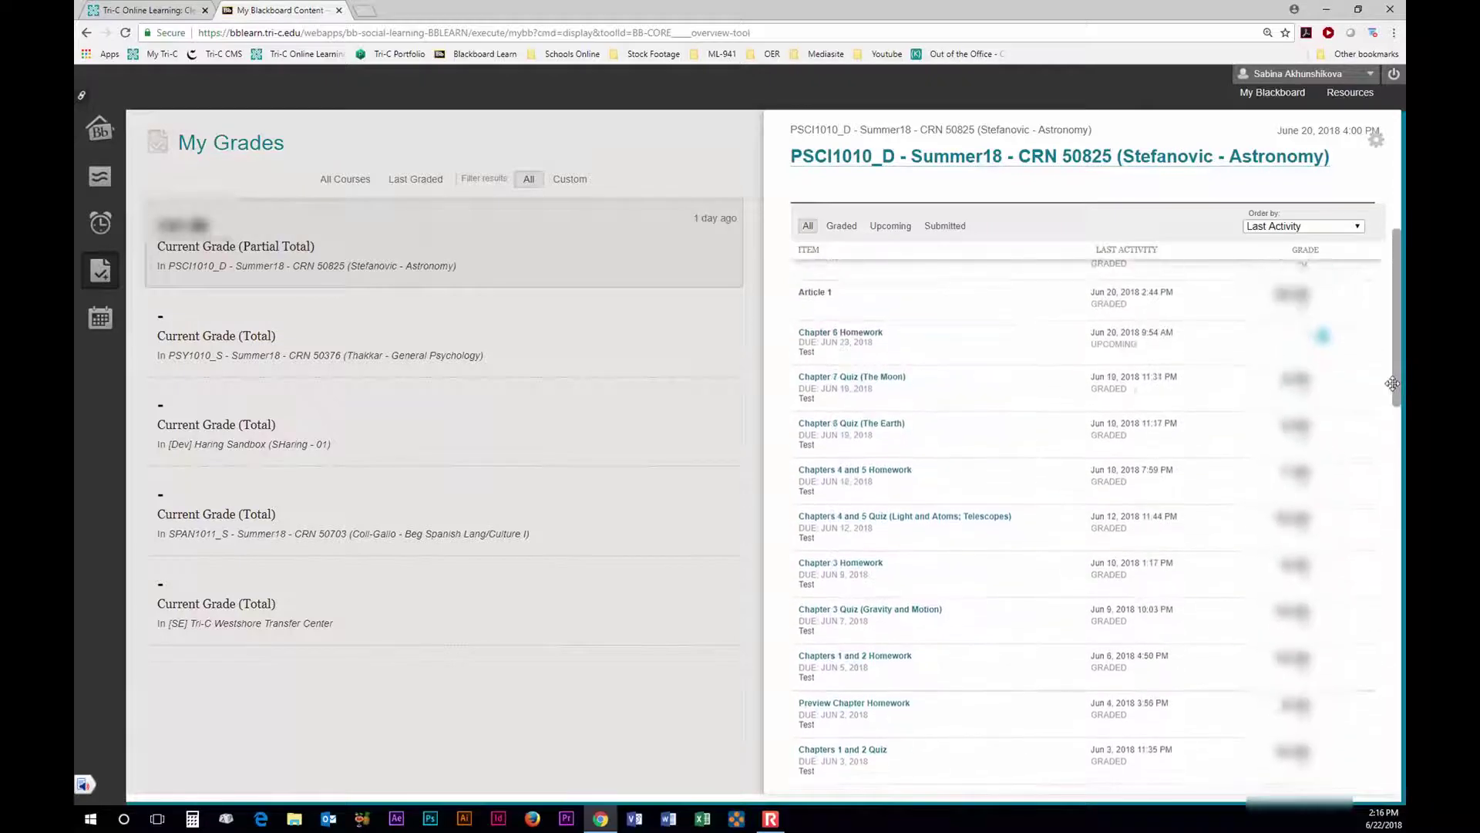
scroll(1366, 538, down, 1)
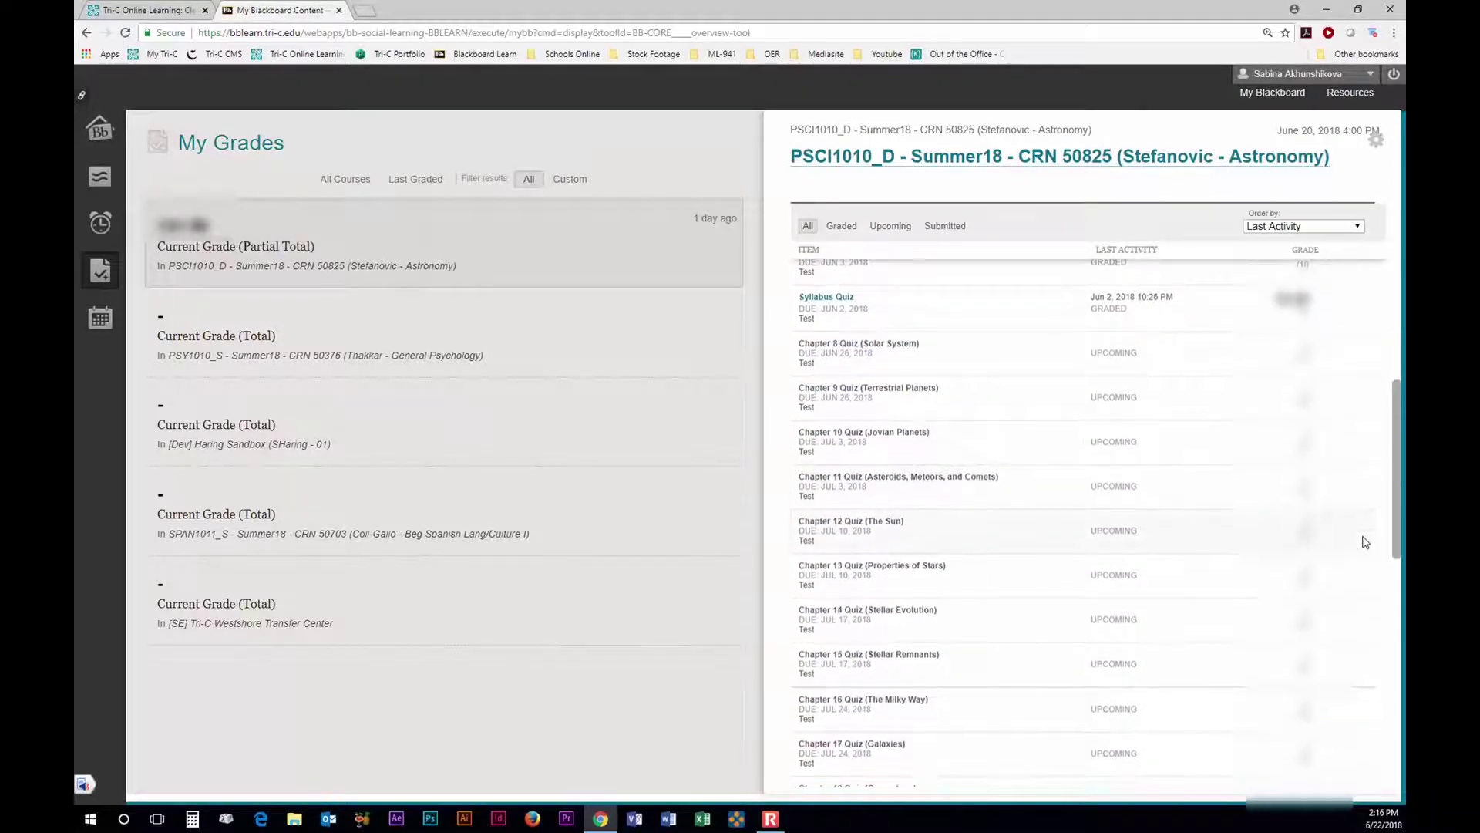
scroll(1366, 540, up, 7)
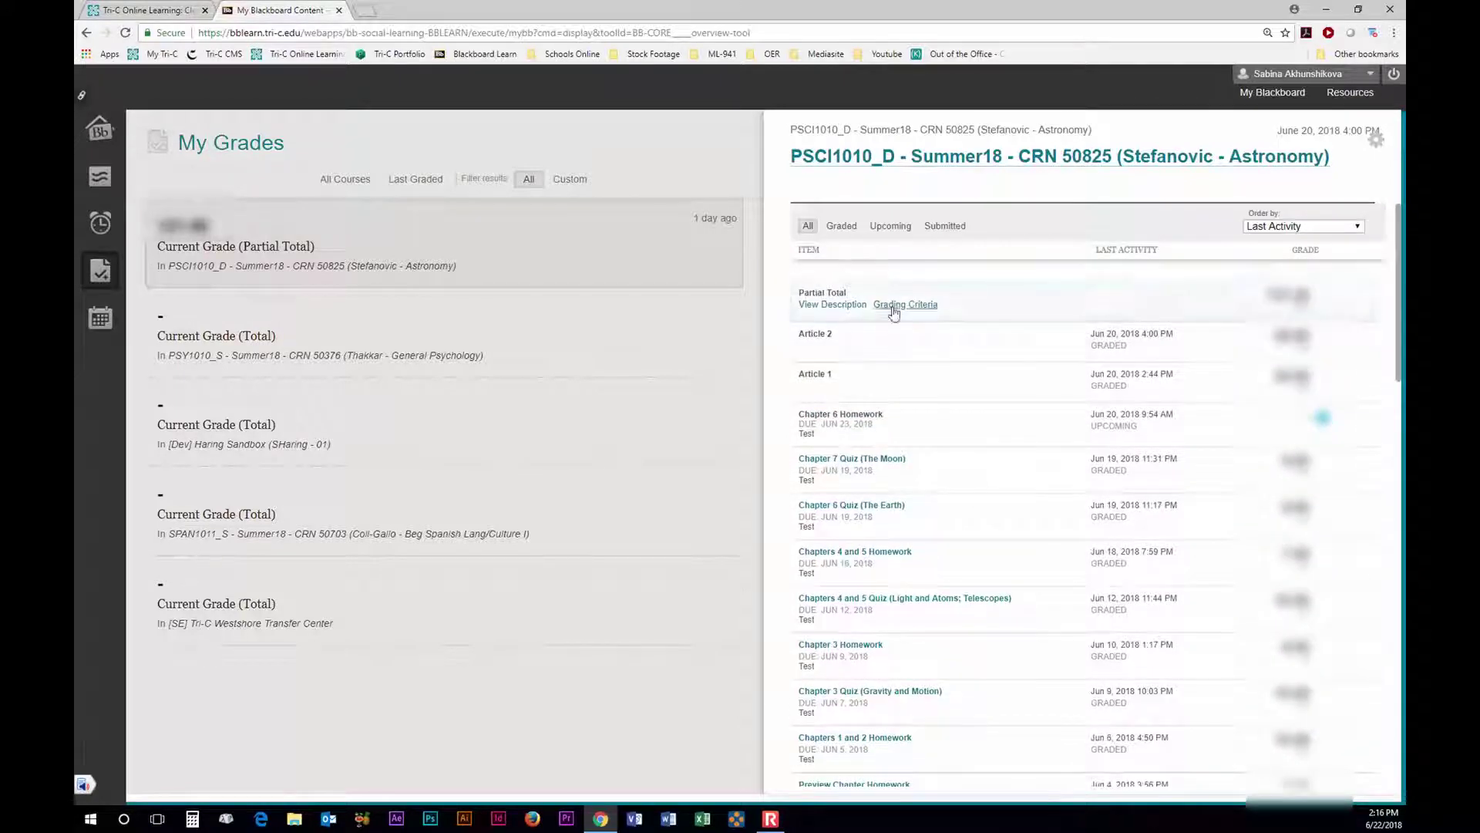
click(102, 316)
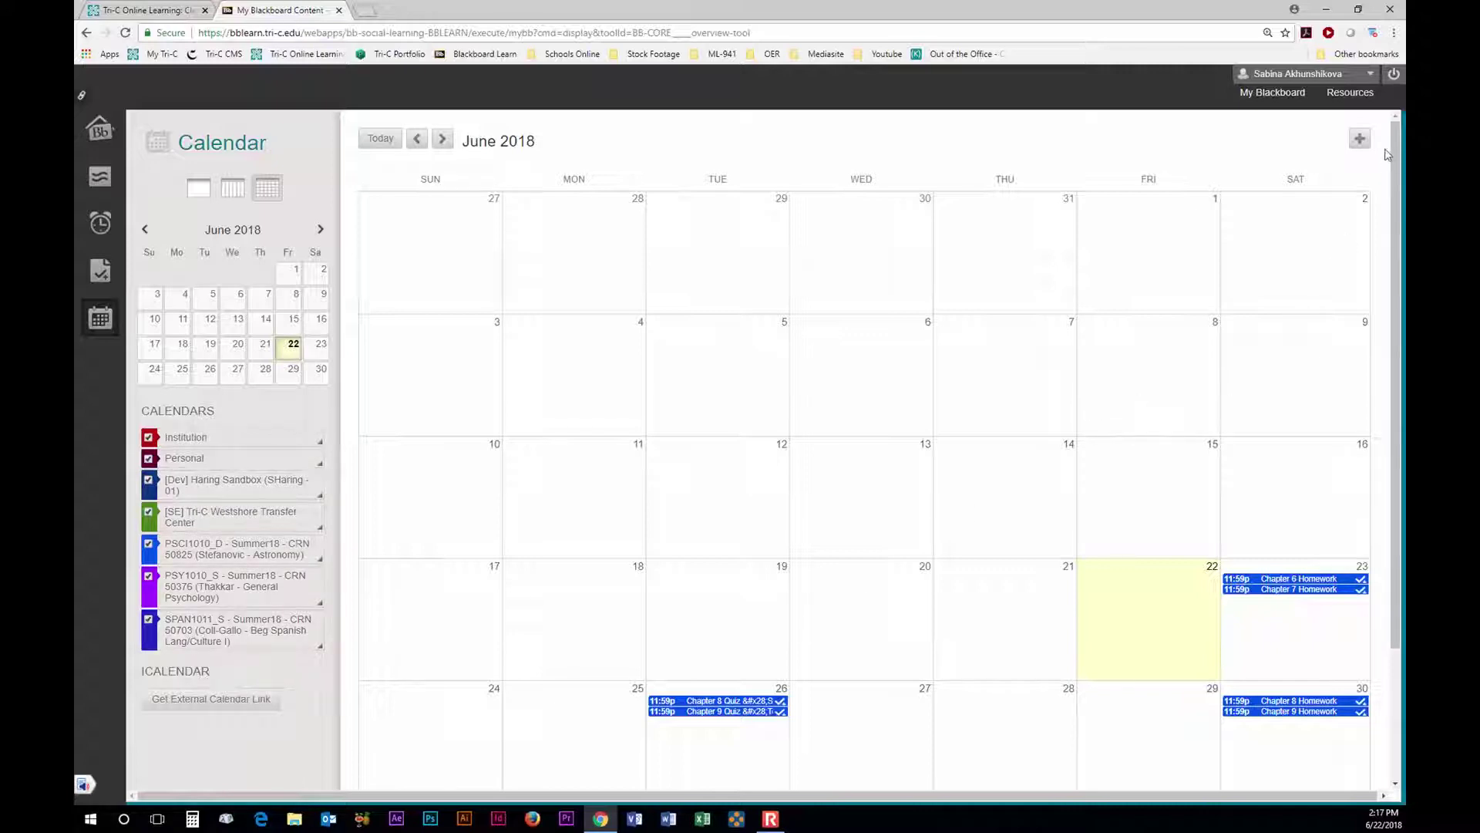
Create the personal event 'homework assignment 1' starting June 29, 2018 at 2:30 PM
click(1362, 142)
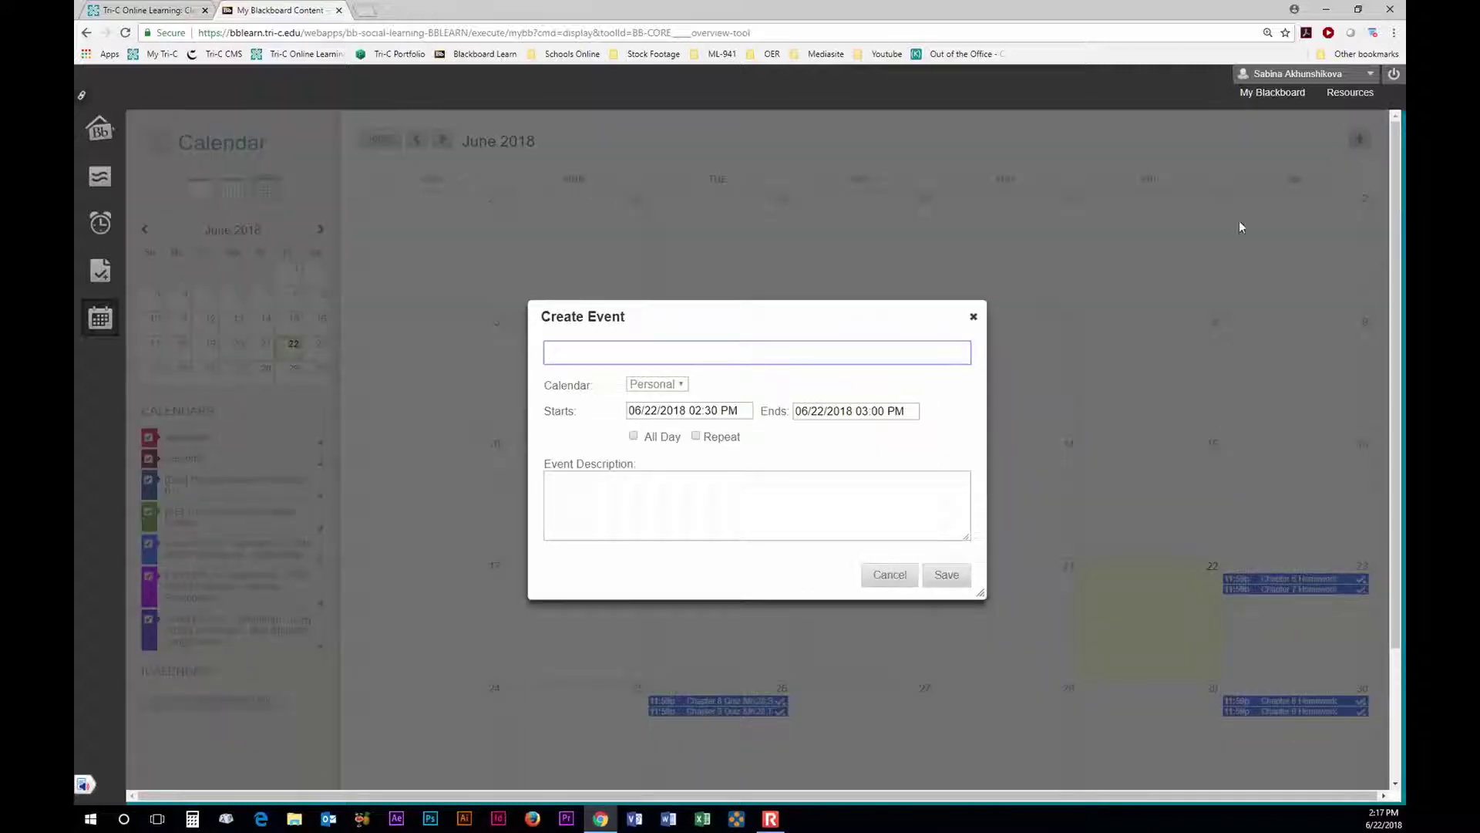
text(homework assignment 1)
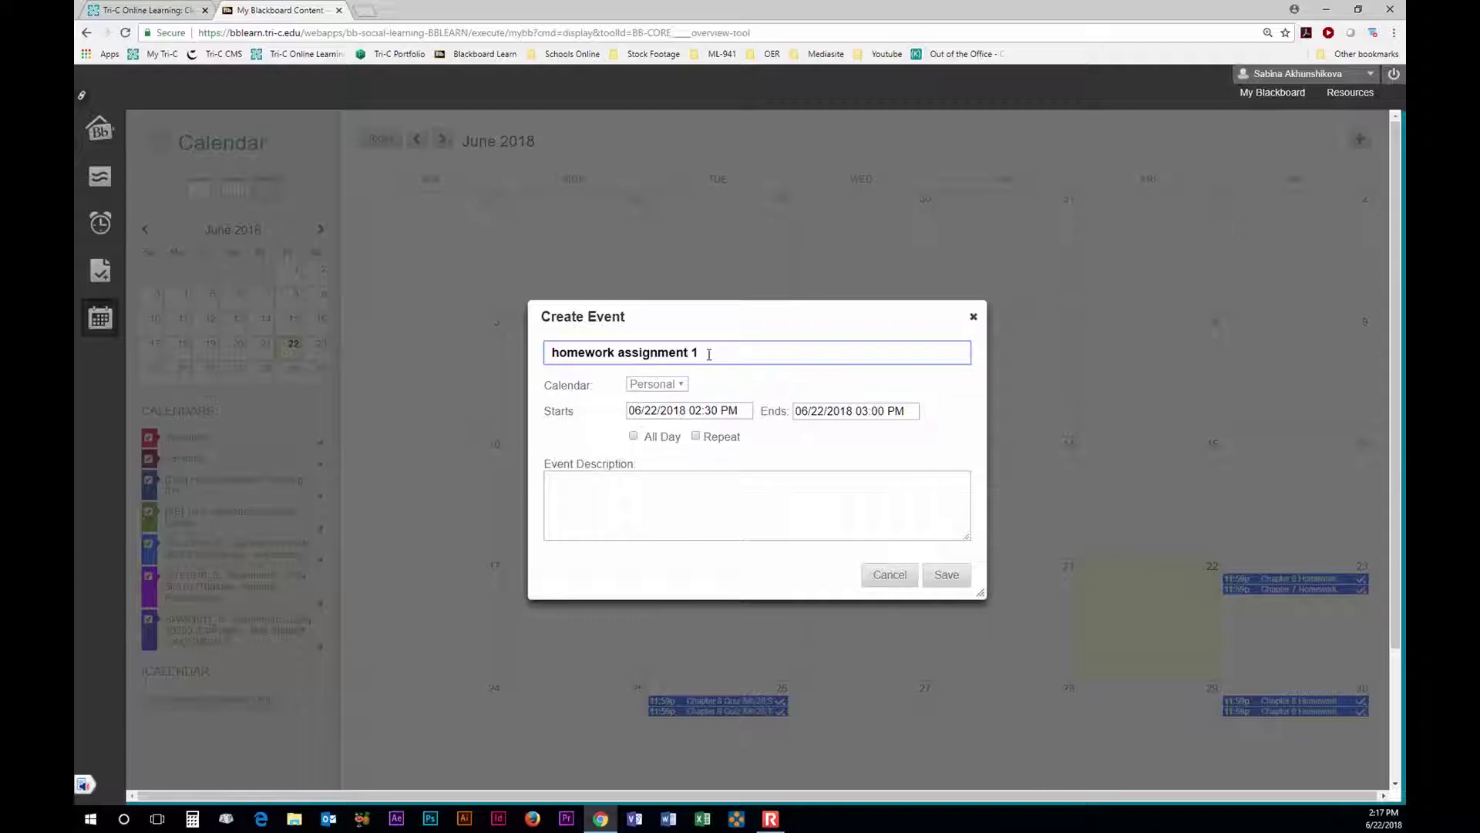
click(666, 410)
click(785, 562)
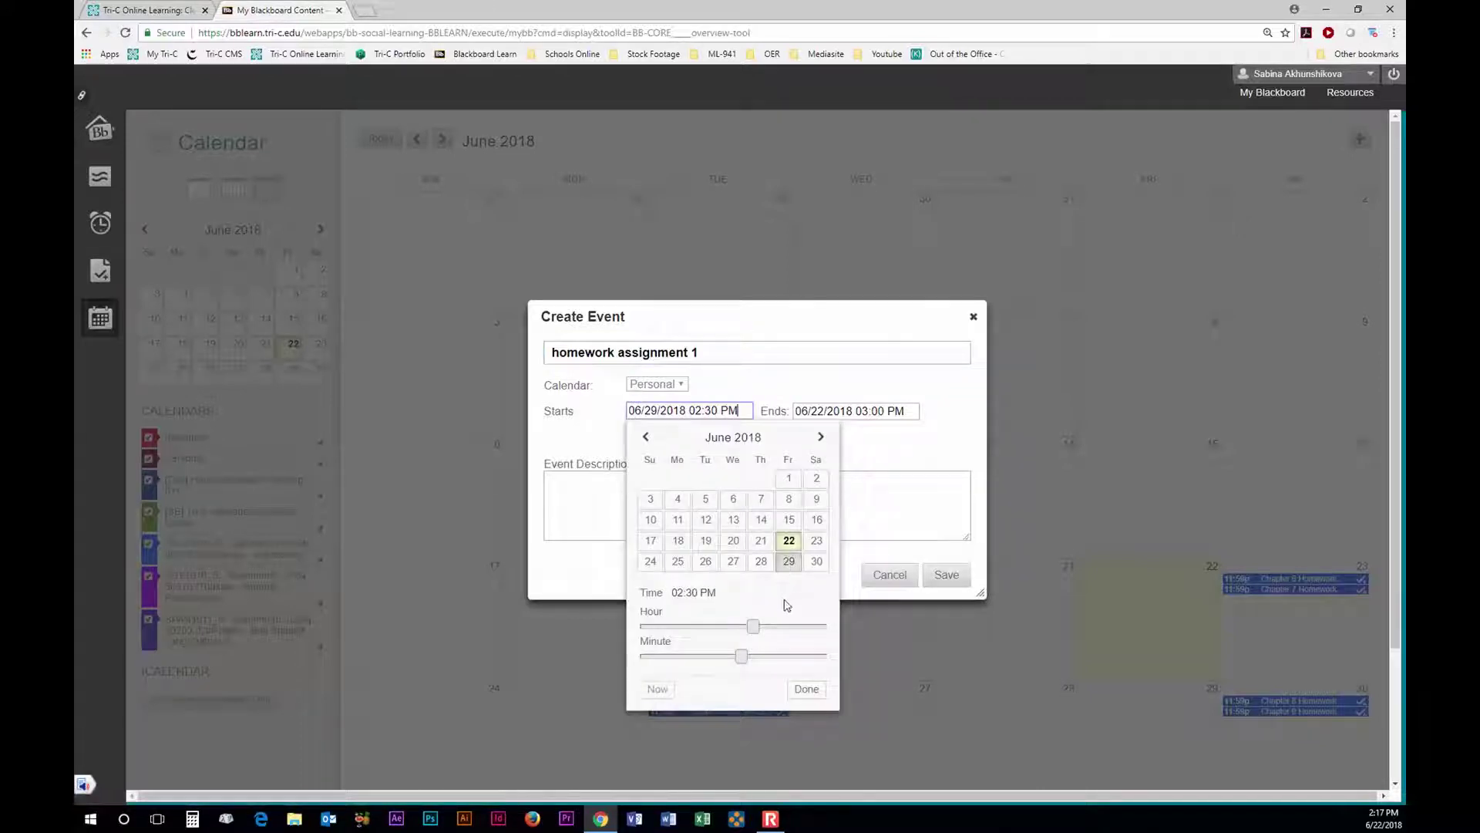
click(802, 690)
click(947, 574)
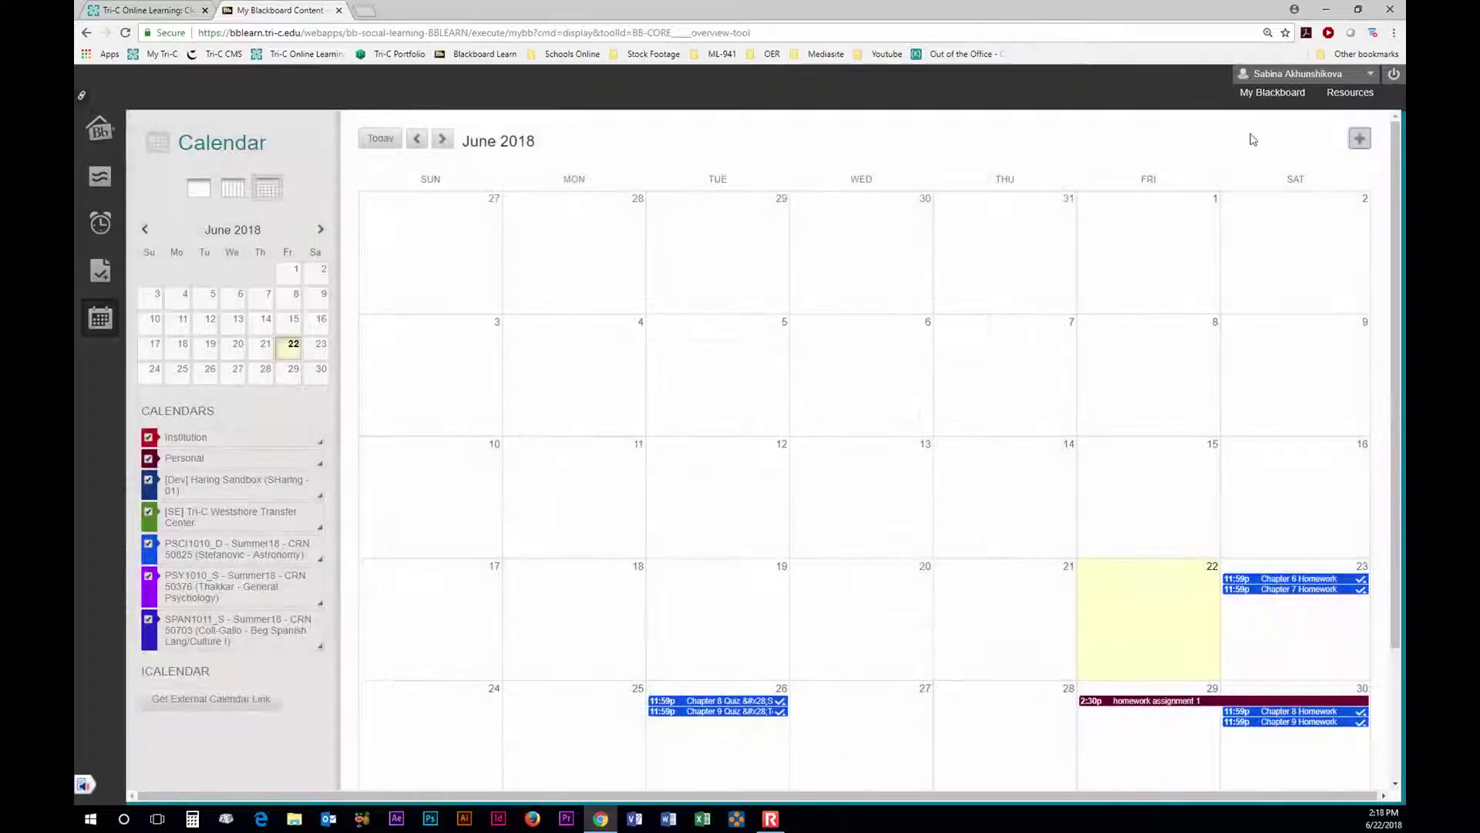
Download the PSCI1010 Astronomy syllabus Part A .docx from Syllabus and Calendar and open it in Word
click(1277, 94)
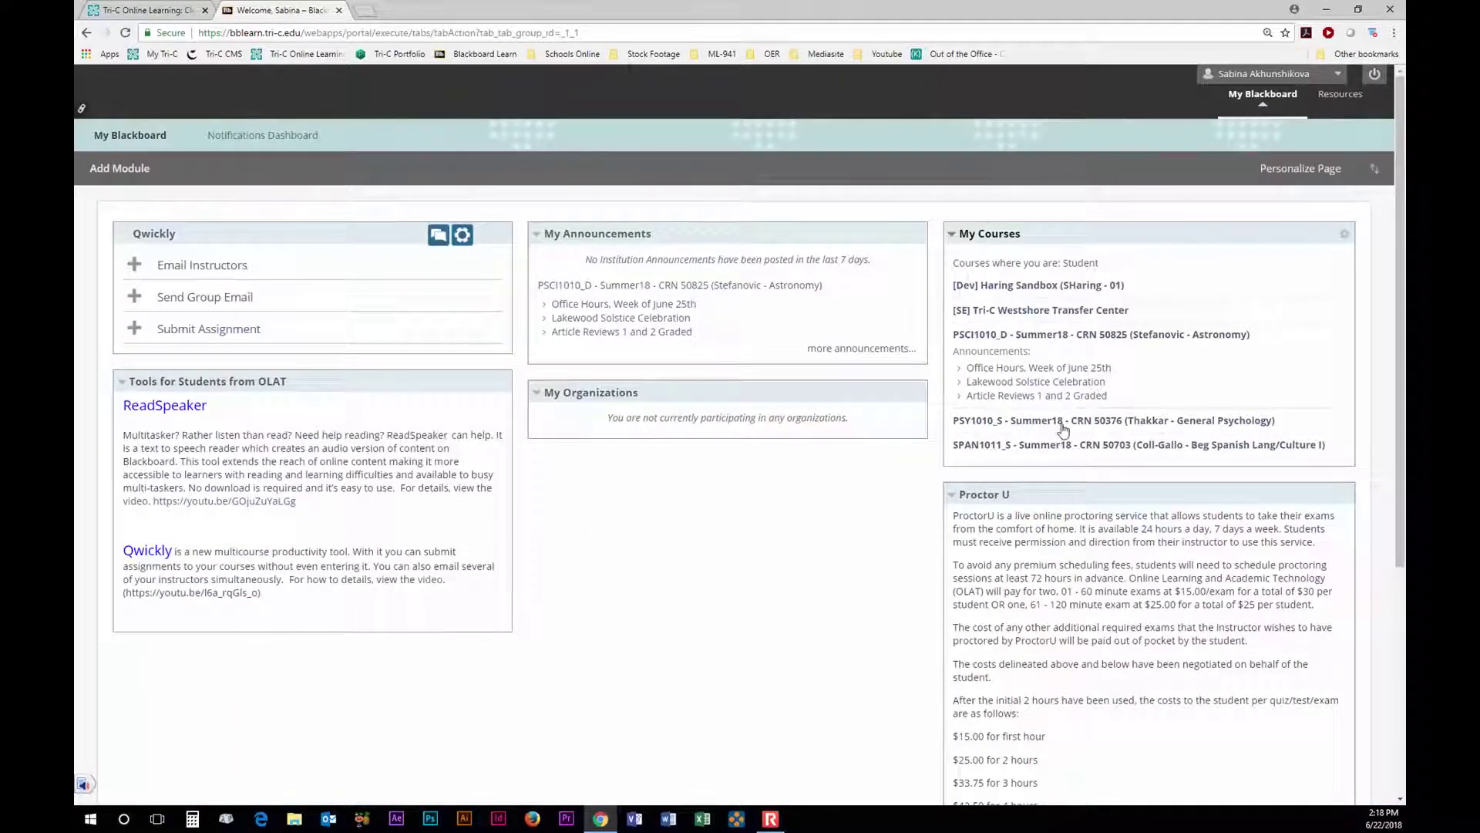
click(1095, 336)
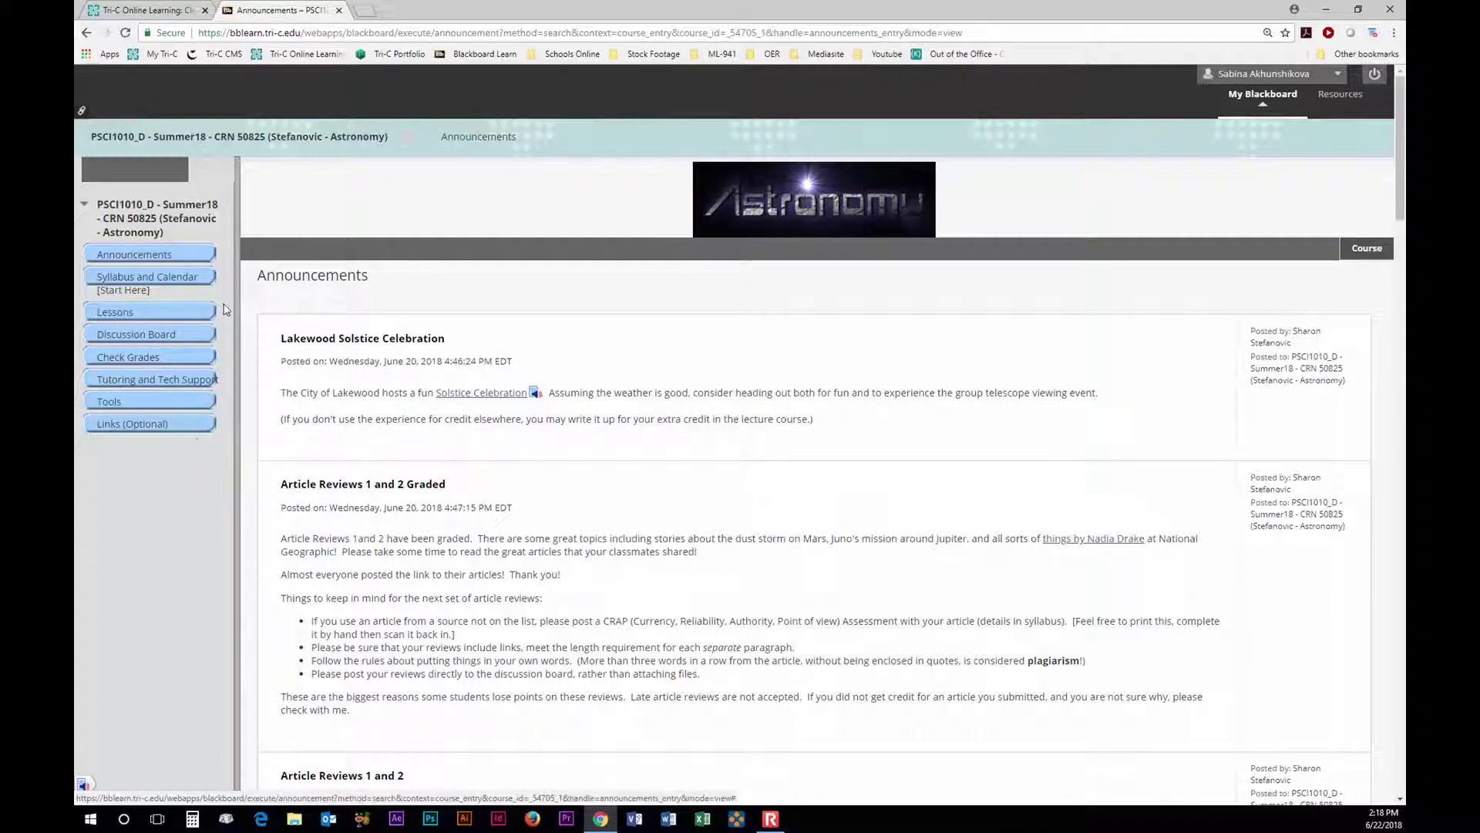
click(204, 291)
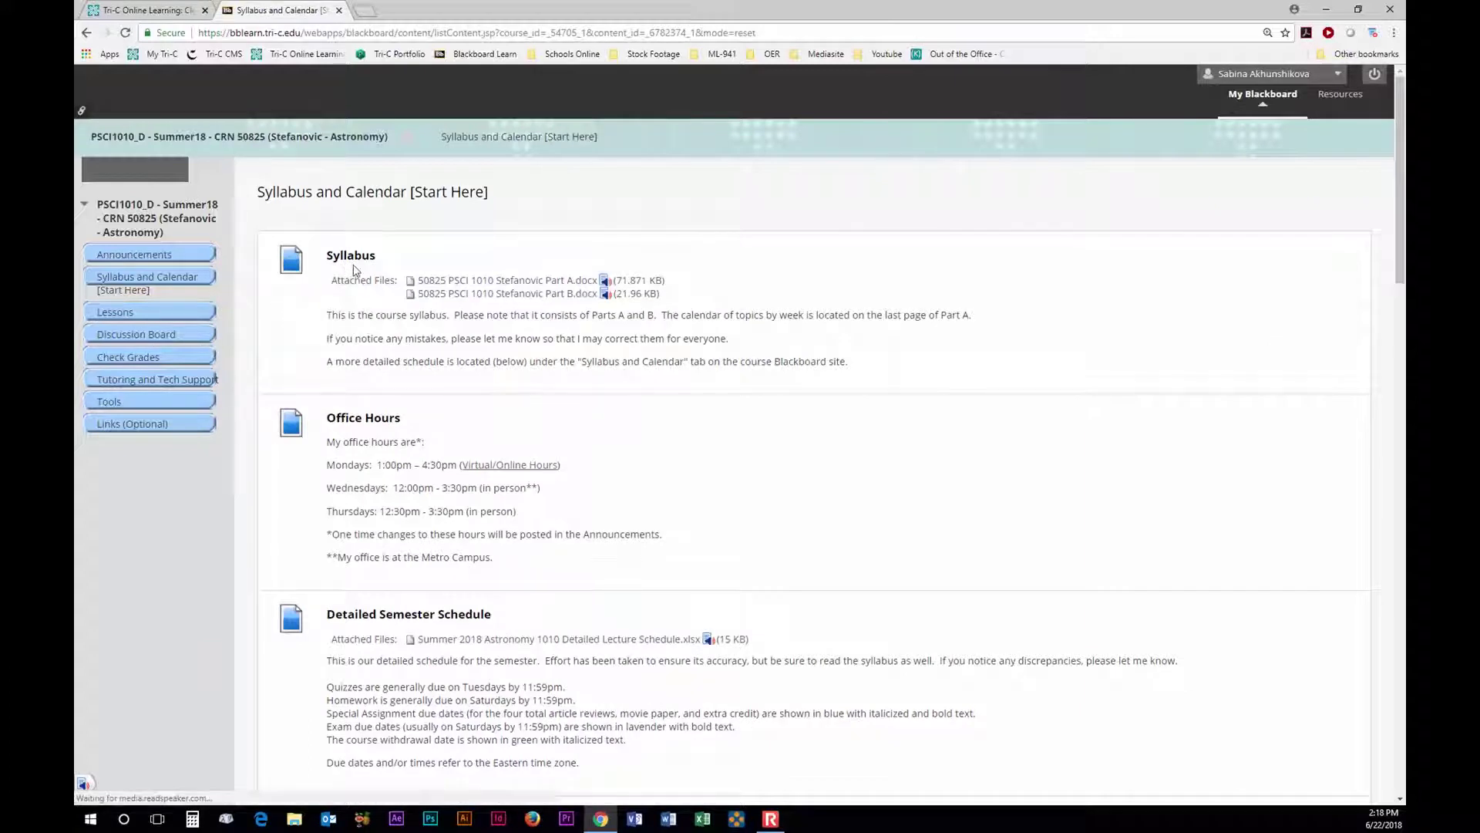
click(447, 281)
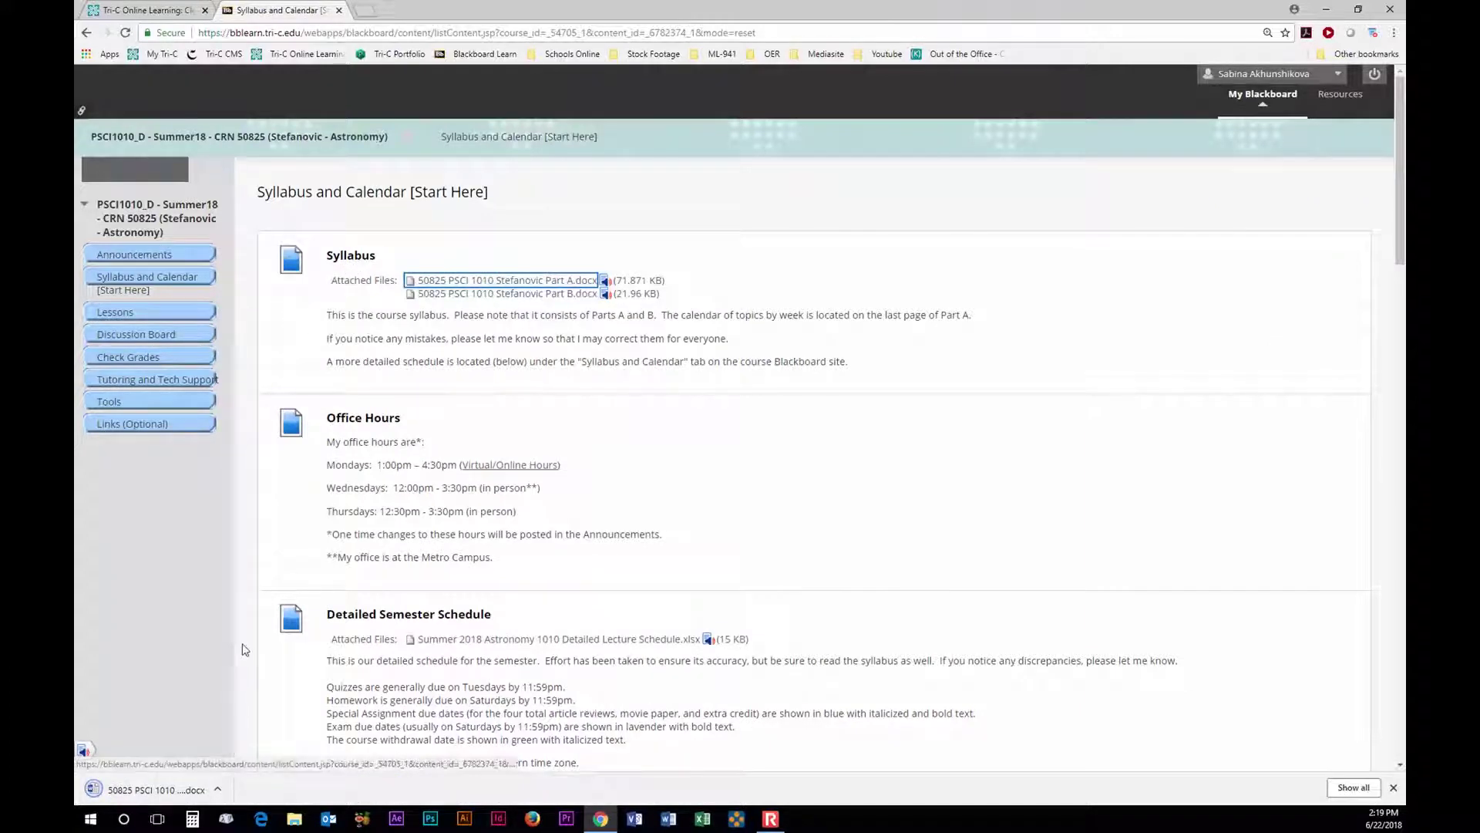
click(178, 788)
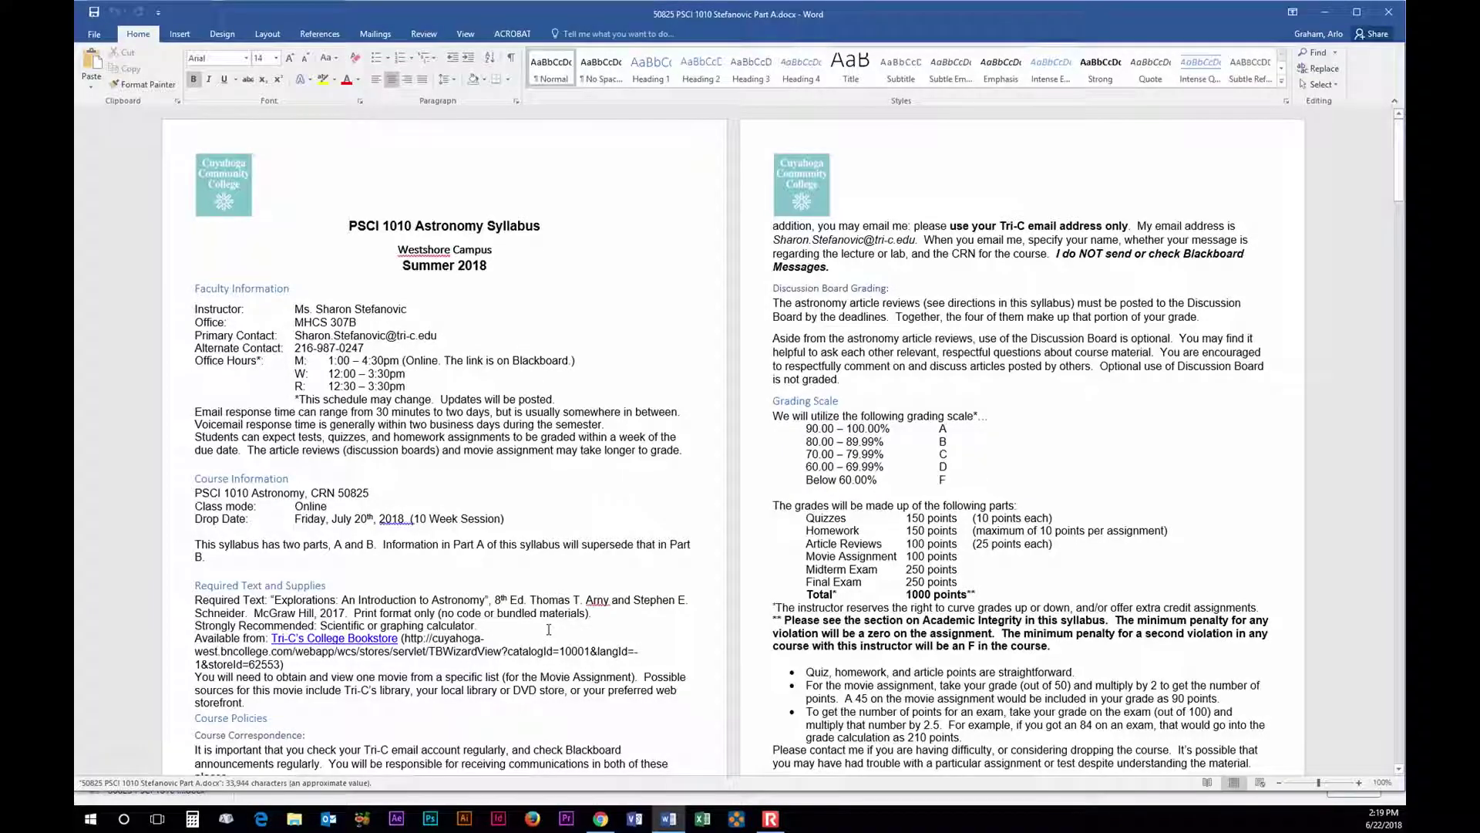
Read through syllabus Part A in Word, then switch back to the browser's Syllabus and Calendar page
scroll(549, 629, down, 6)
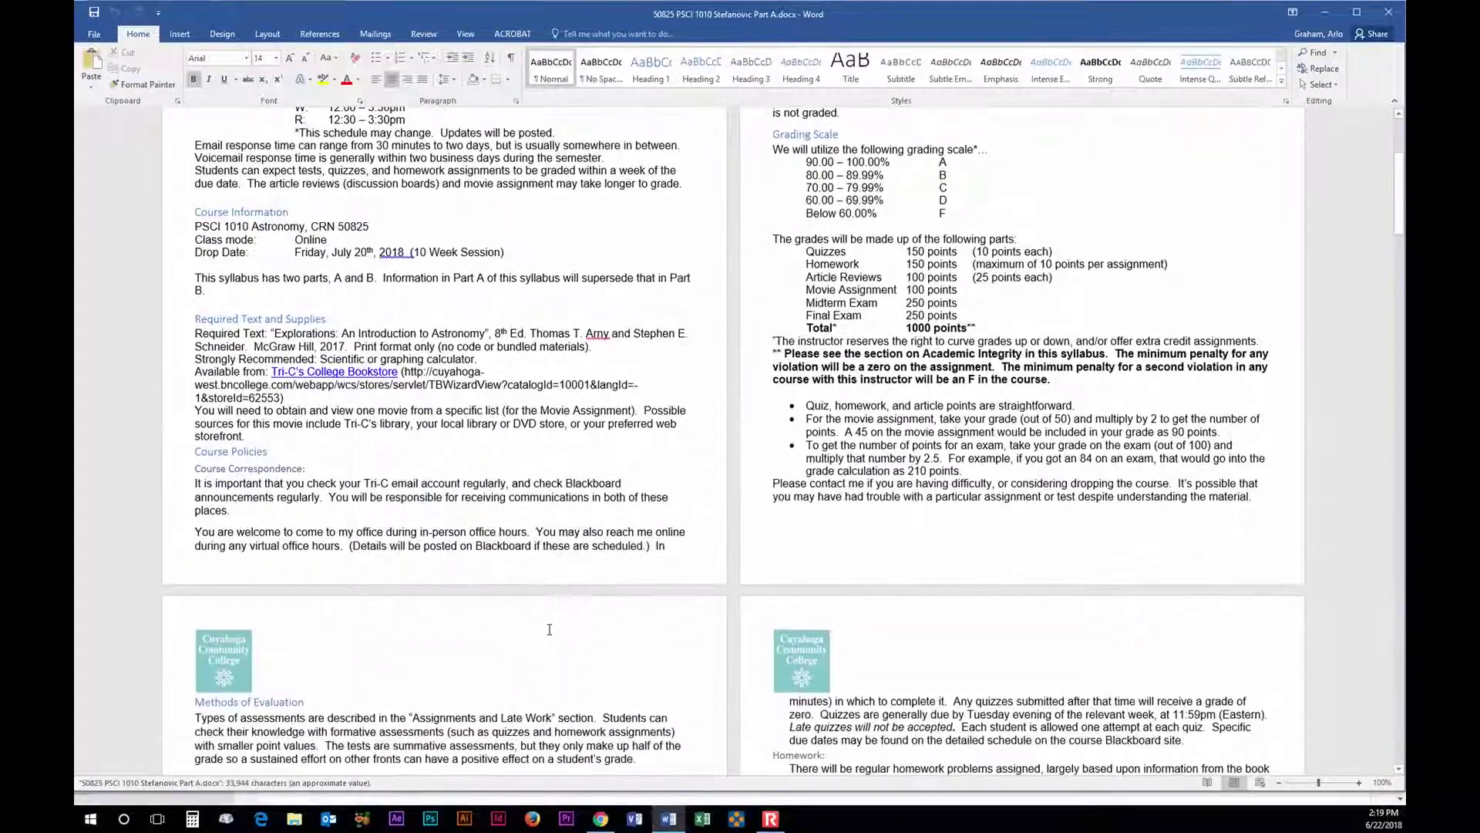
scroll(549, 629, down, 9)
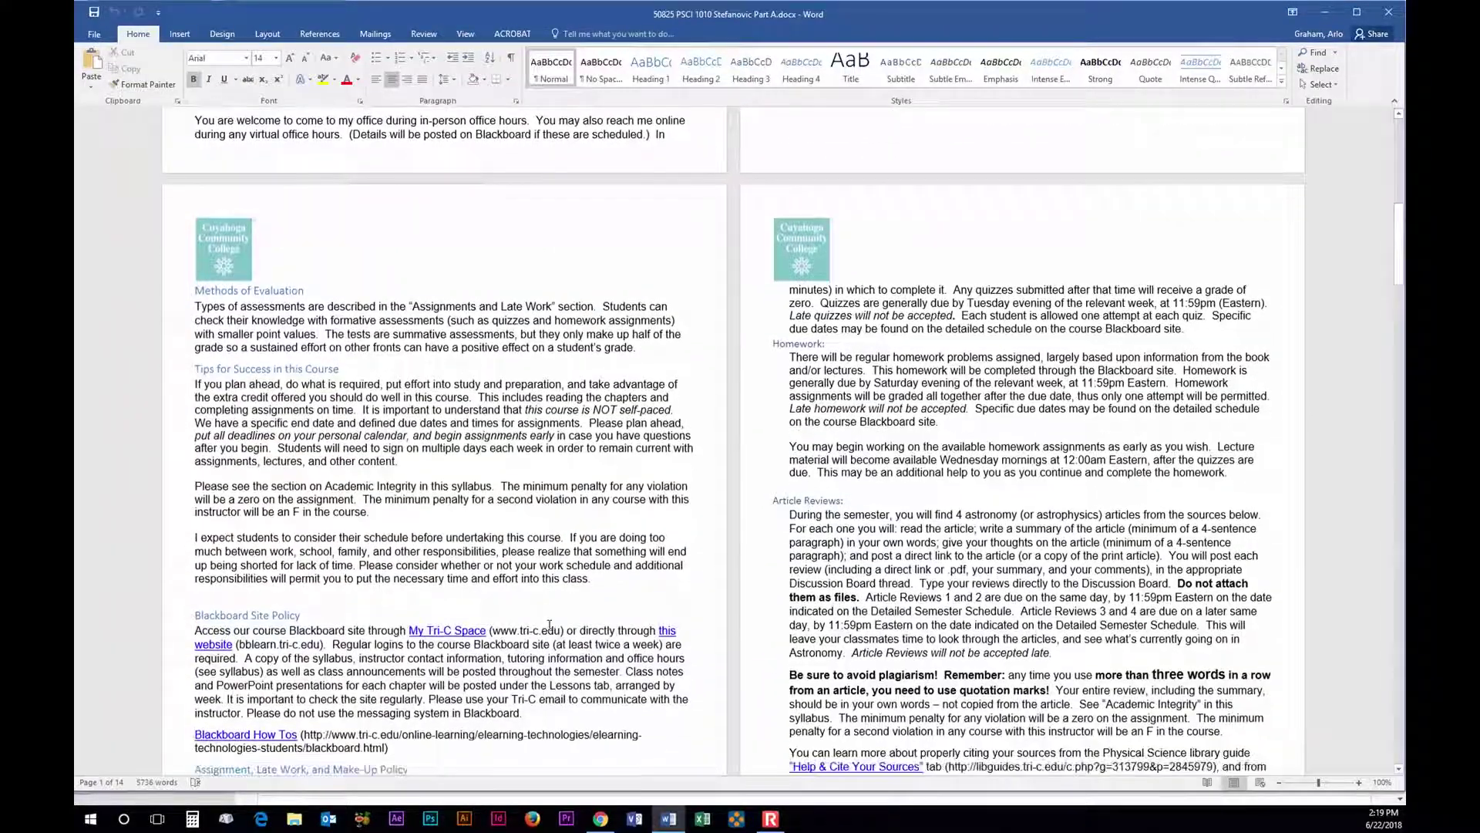
scroll(549, 624, down, 17)
key(alt+Tab)
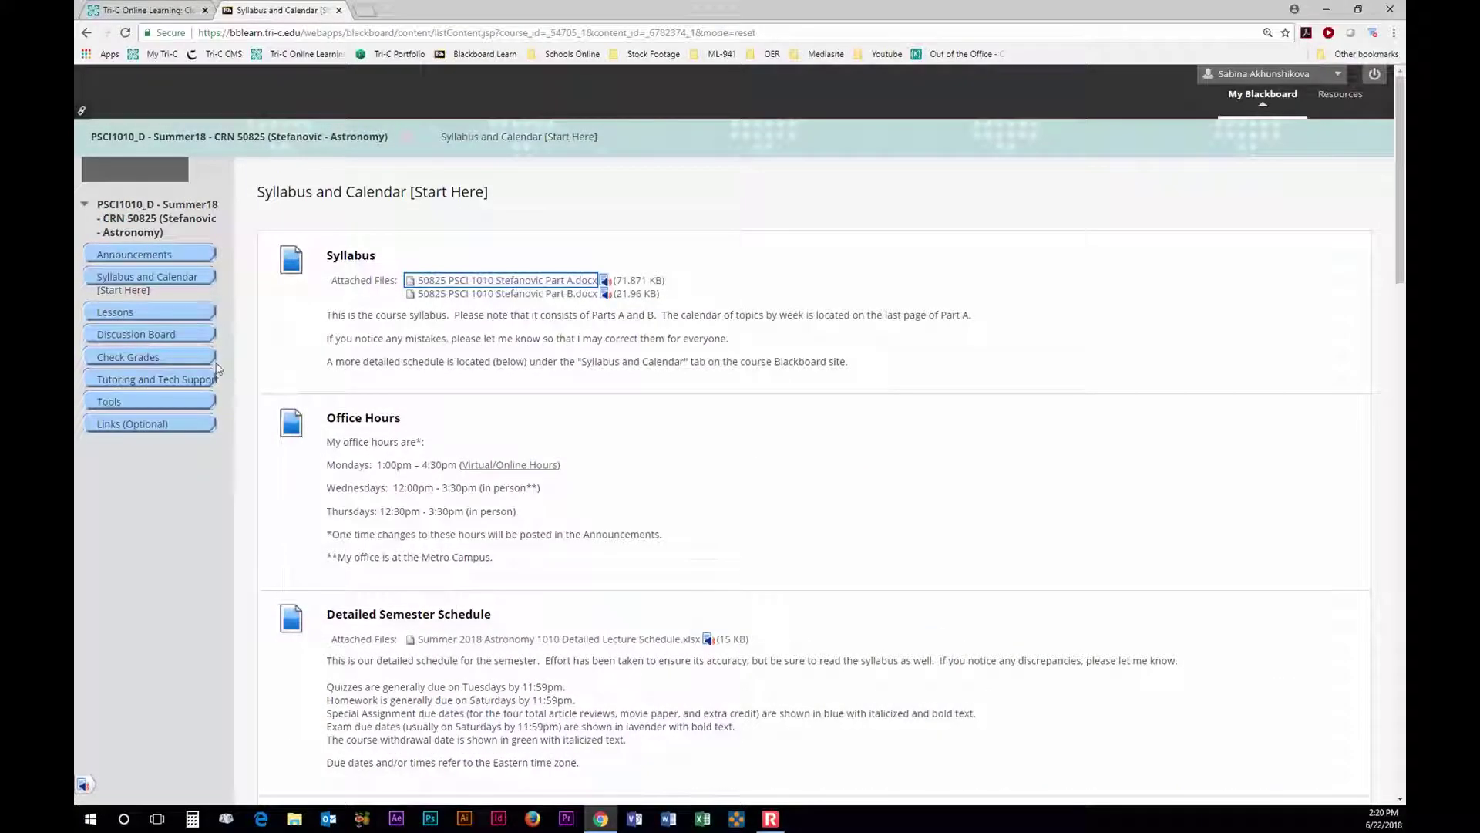
Browse the Astronomy course's weekly lesson folders under Lessons
click(147, 314)
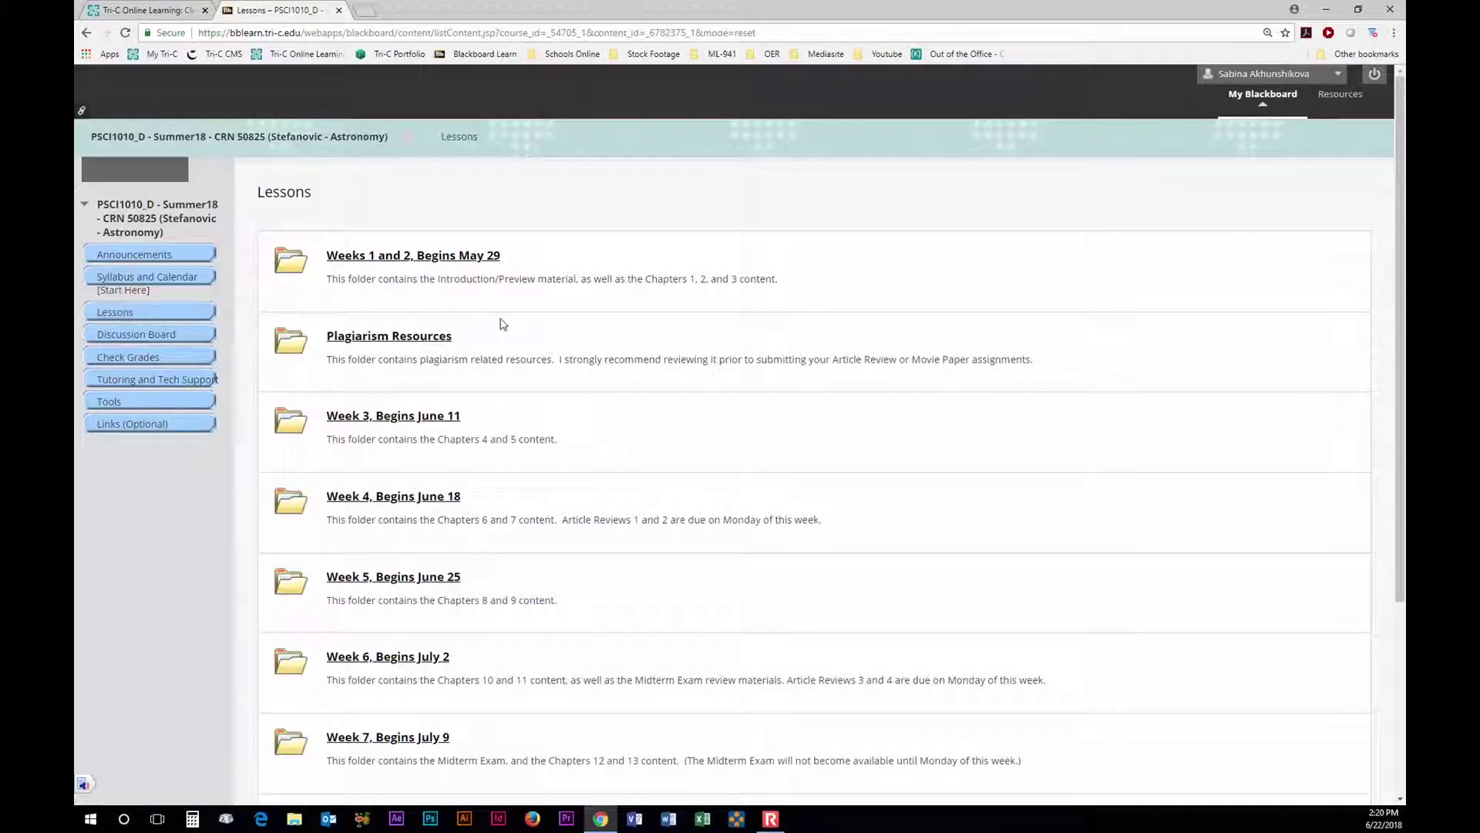
scroll(569, 423, down, 4)
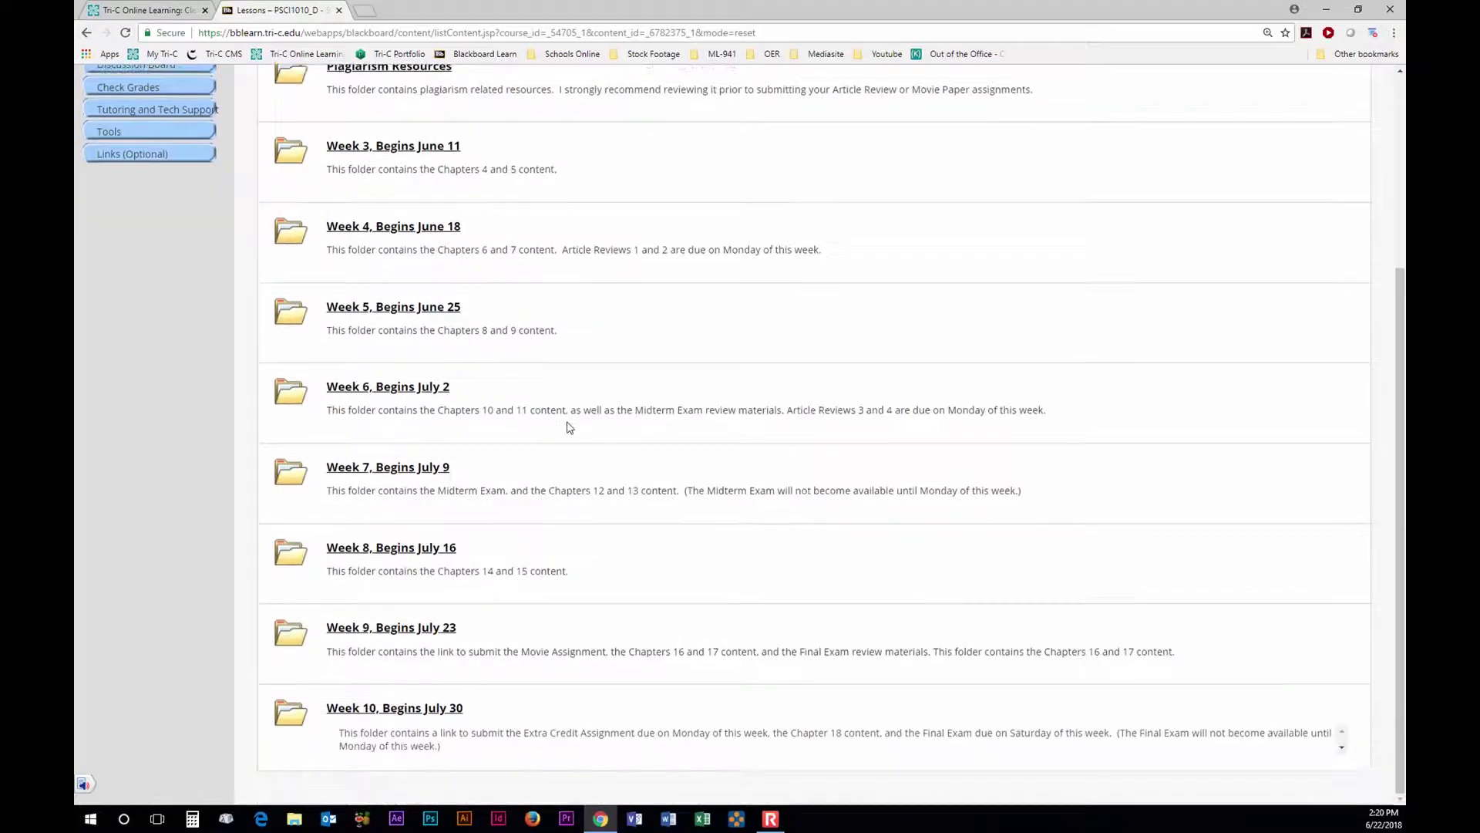
scroll(1114, 525, up, 4)
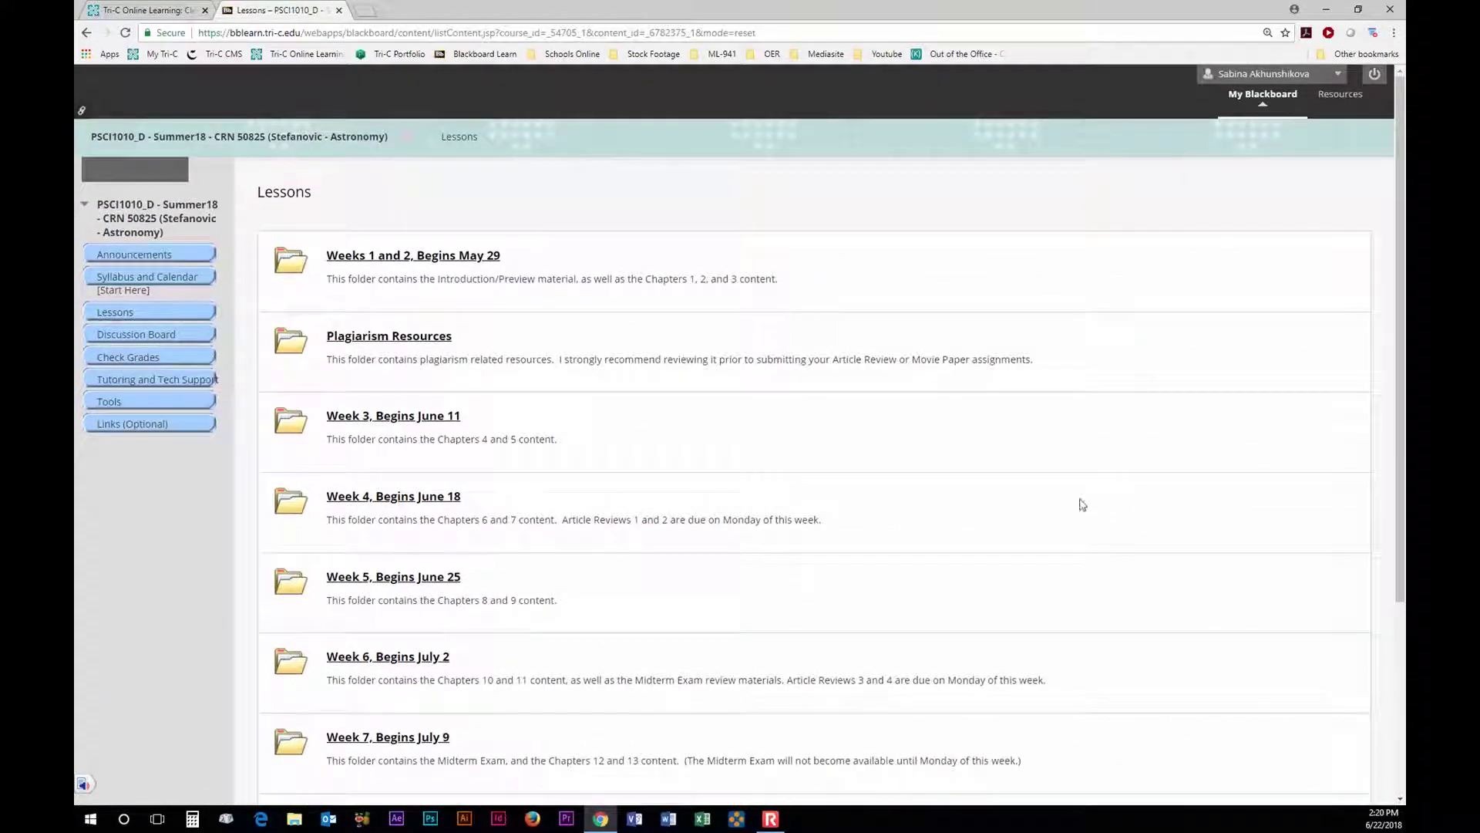
Review the course's grades list of articles, quizzes and homework with last-activity dates
click(160, 337)
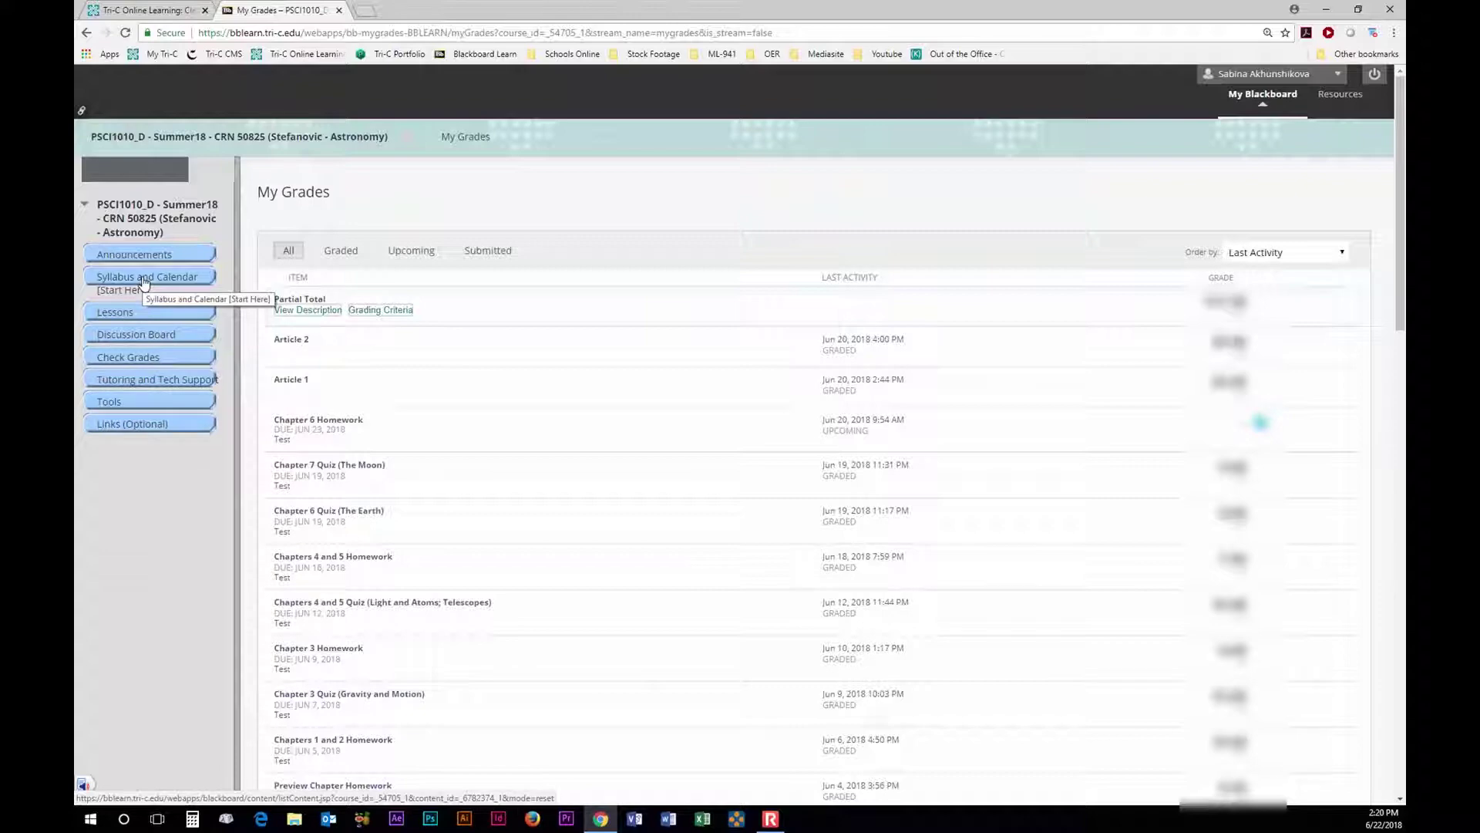
scroll(522, 423, down, 3)
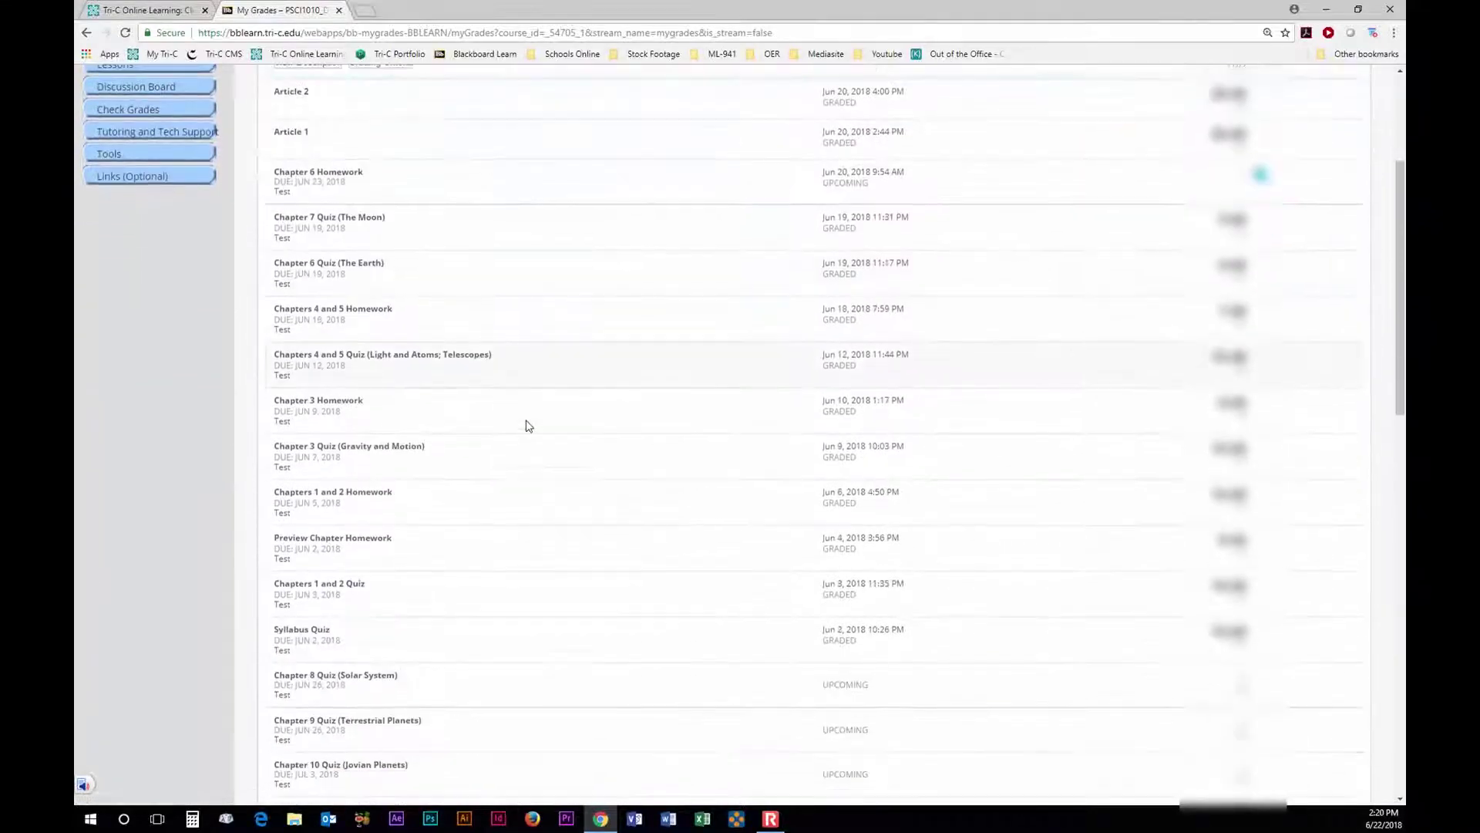
scroll(524, 423, down, 3)
scroll(522, 420, up, 3)
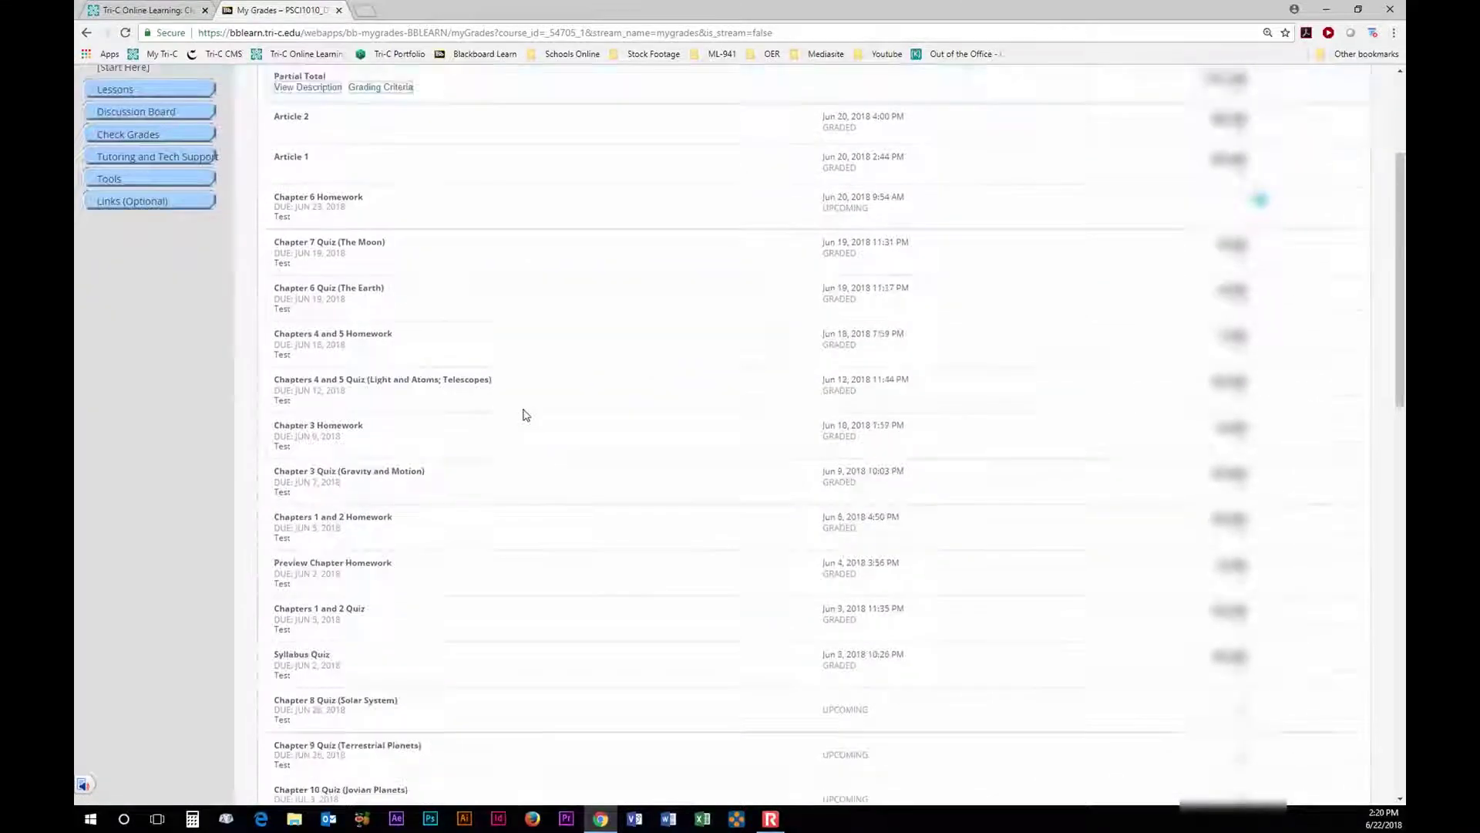
scroll(523, 415, up, 3)
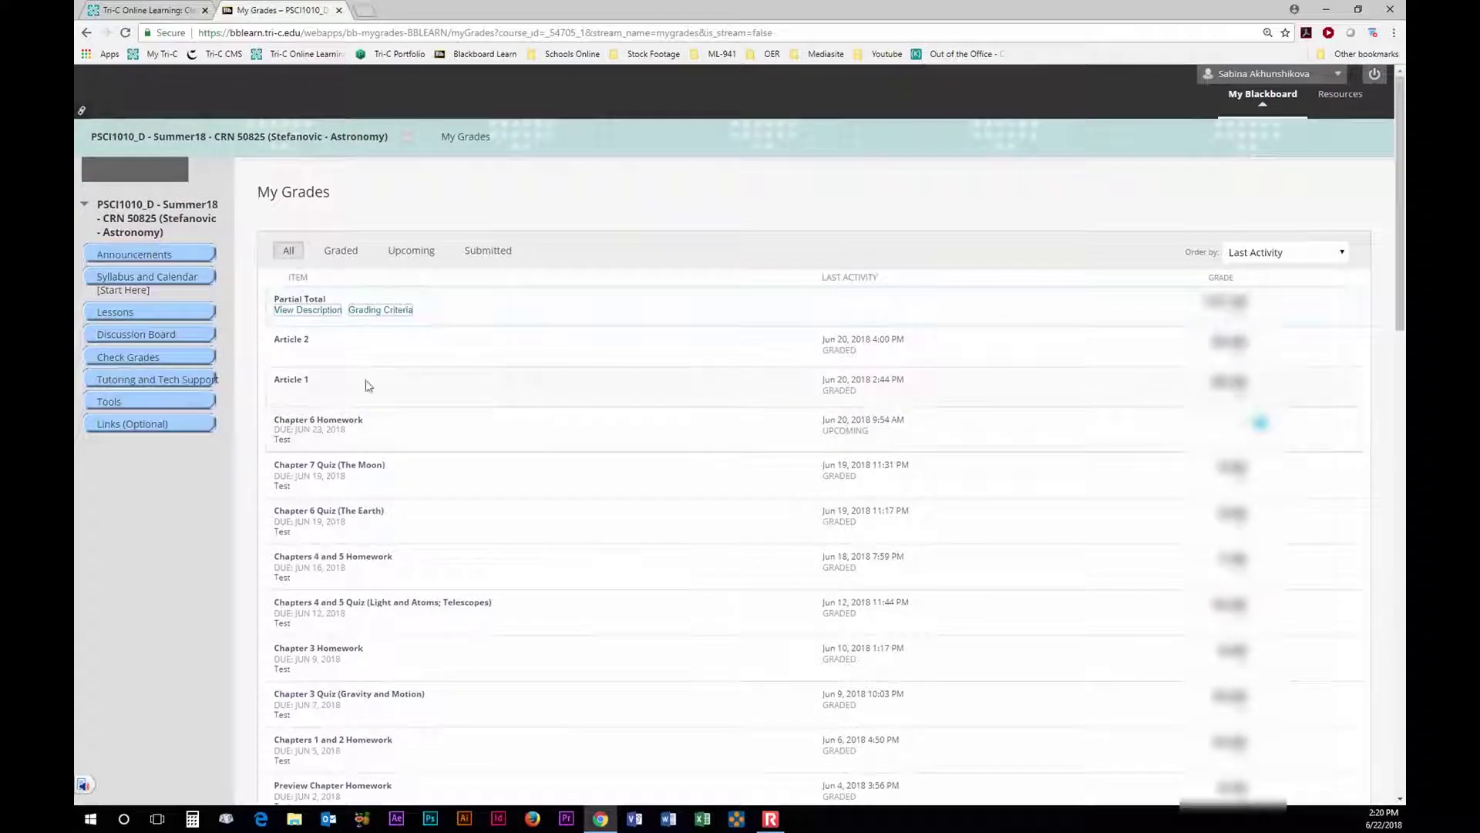
Read the Tutoring and Tech Support page: in-person tutoring, Smarthinking, Customer Care and student services
click(177, 380)
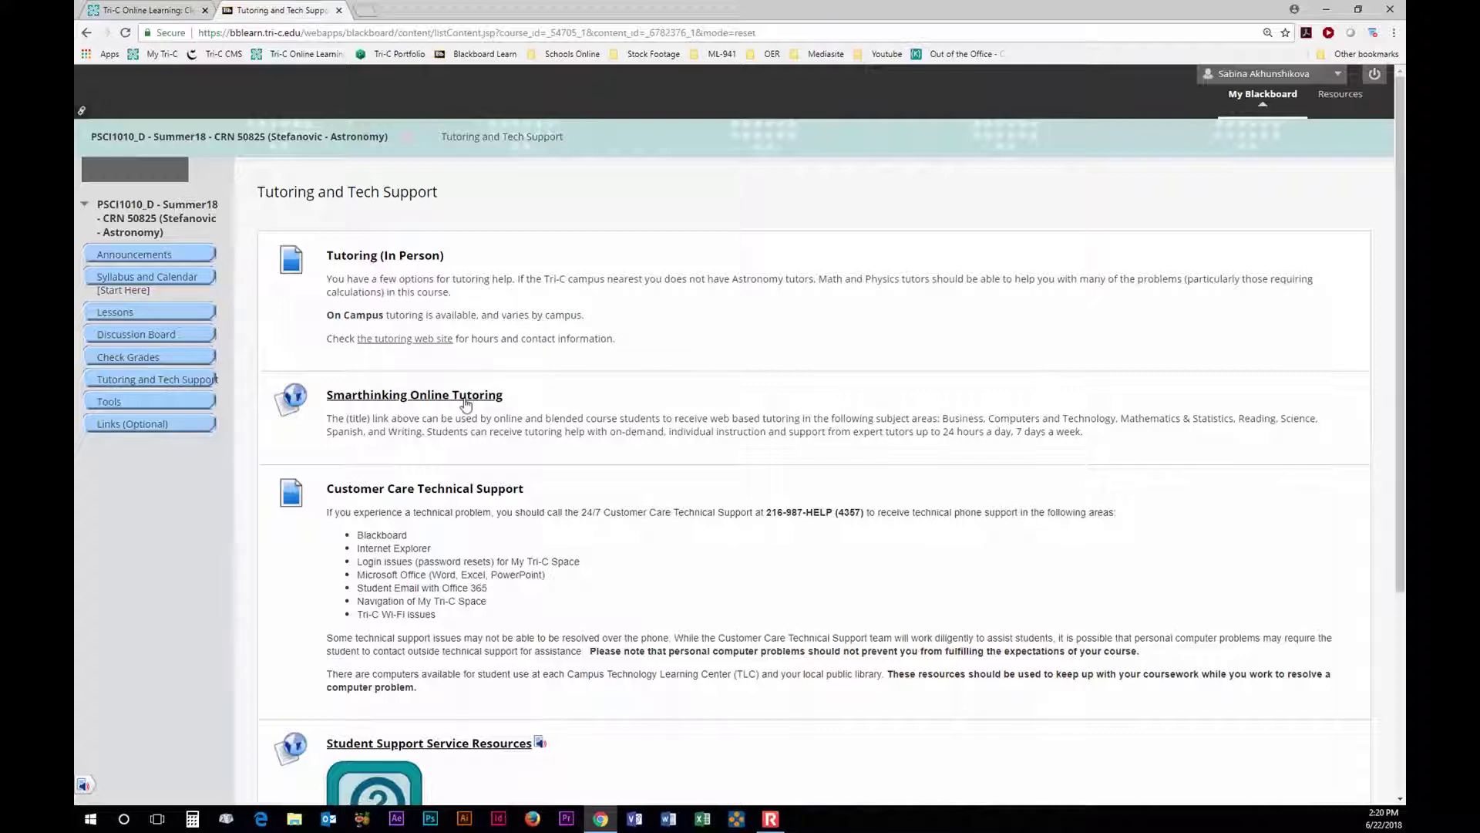
scroll(577, 412, down, 1)
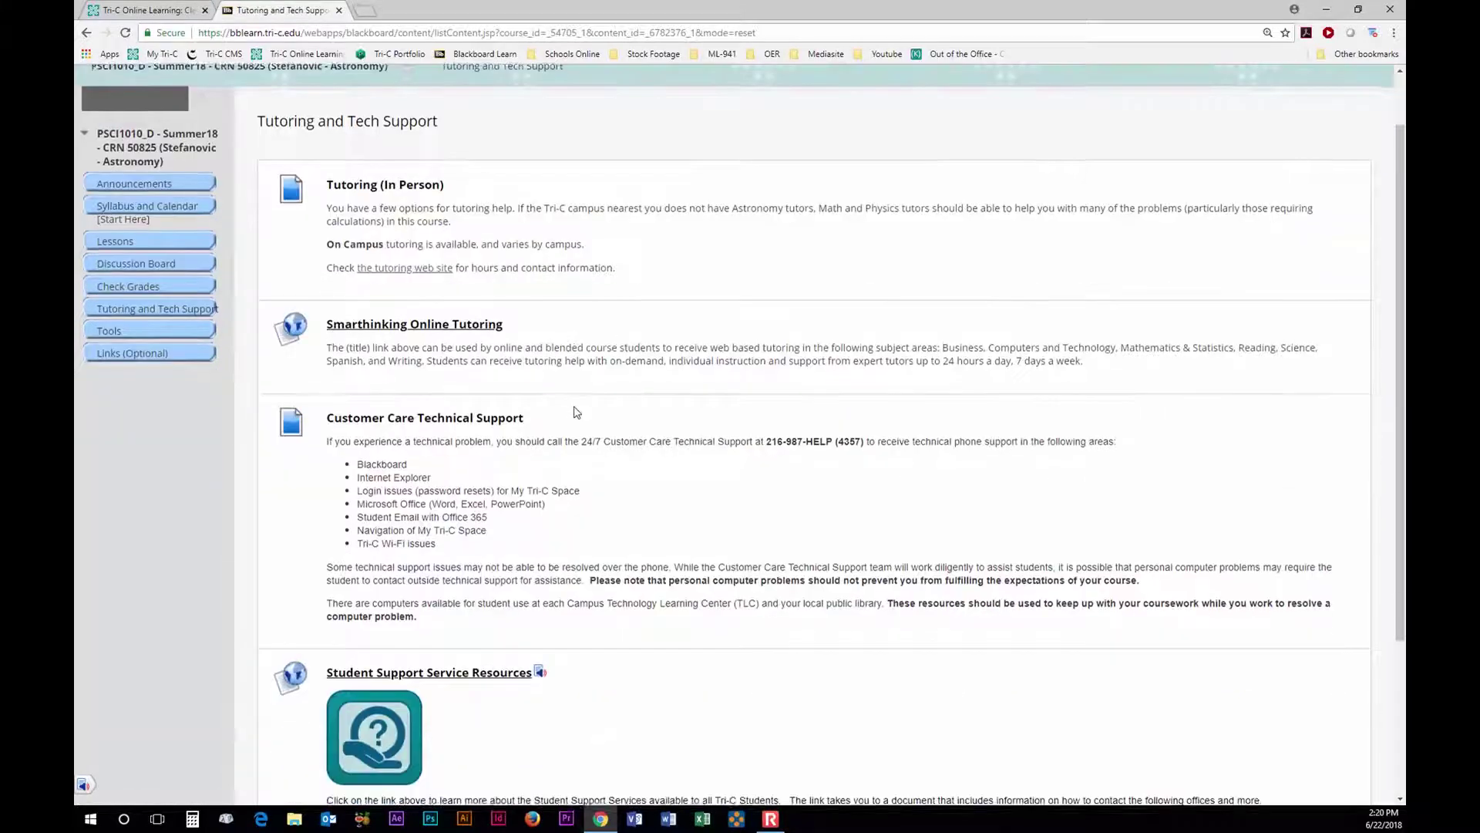
scroll(577, 412, down, 3)
scroll(576, 411, up, 4)
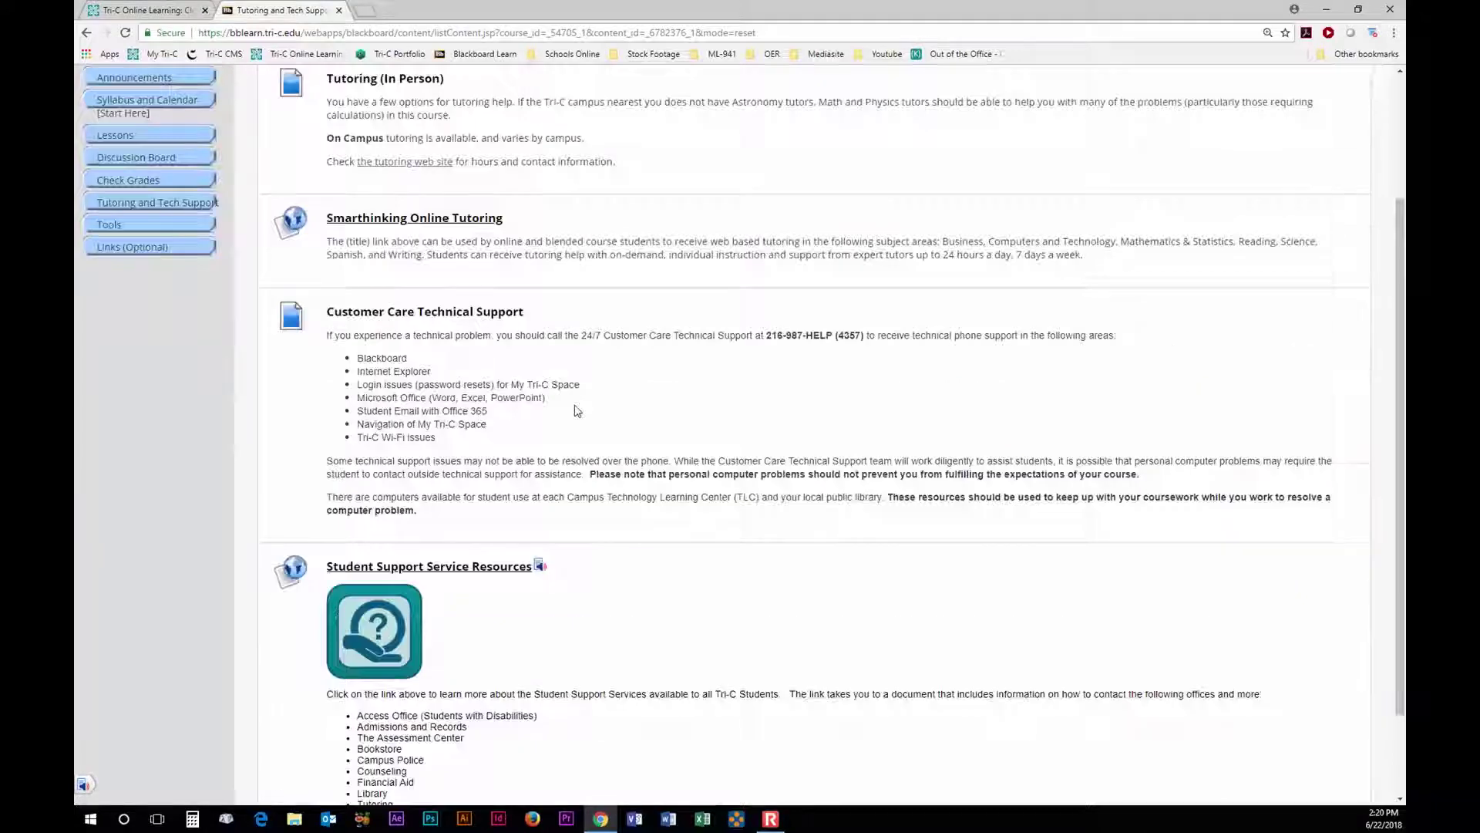